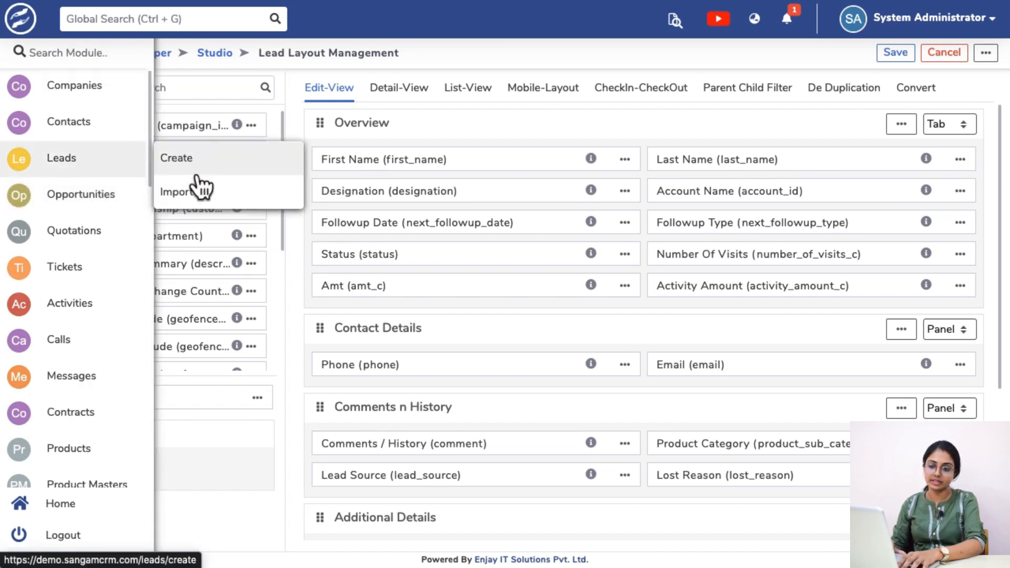
Open the lead creation form separately from the layout editor and look through its fields.
{"action": "right_click", "coordinate": [195, 159]}
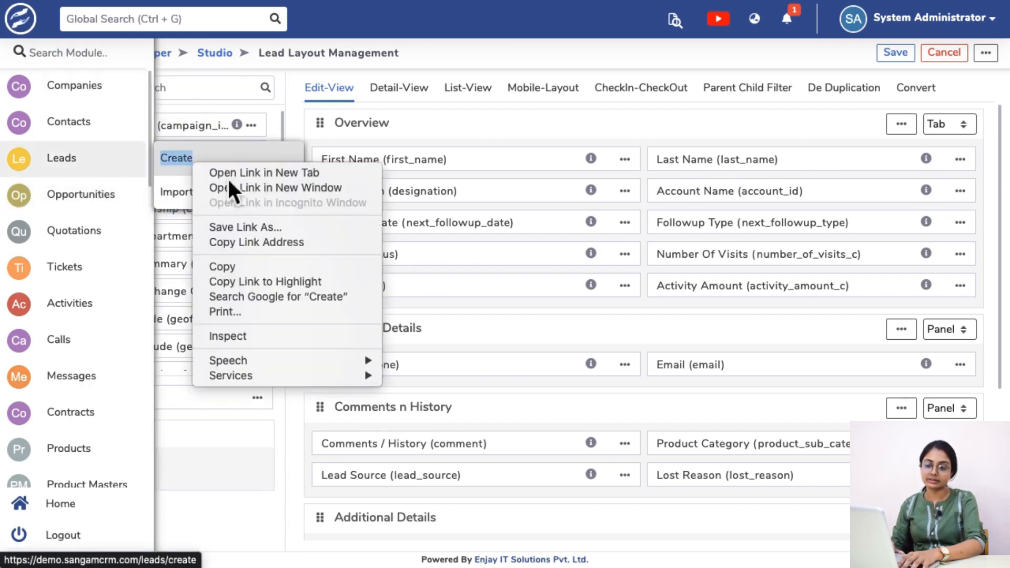
{"action": "key", "text": "Escape"}
{"action": "left_click", "coordinate": [177, 157]}
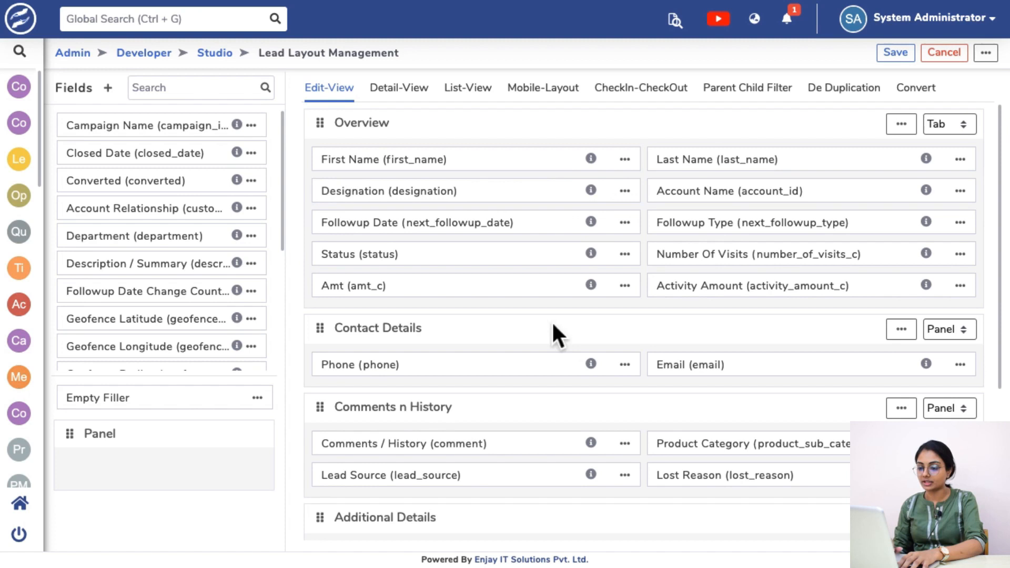
{"action": "scroll", "coordinate": [552, 321], "scroll_direction": "down", "scroll_amount": 3}
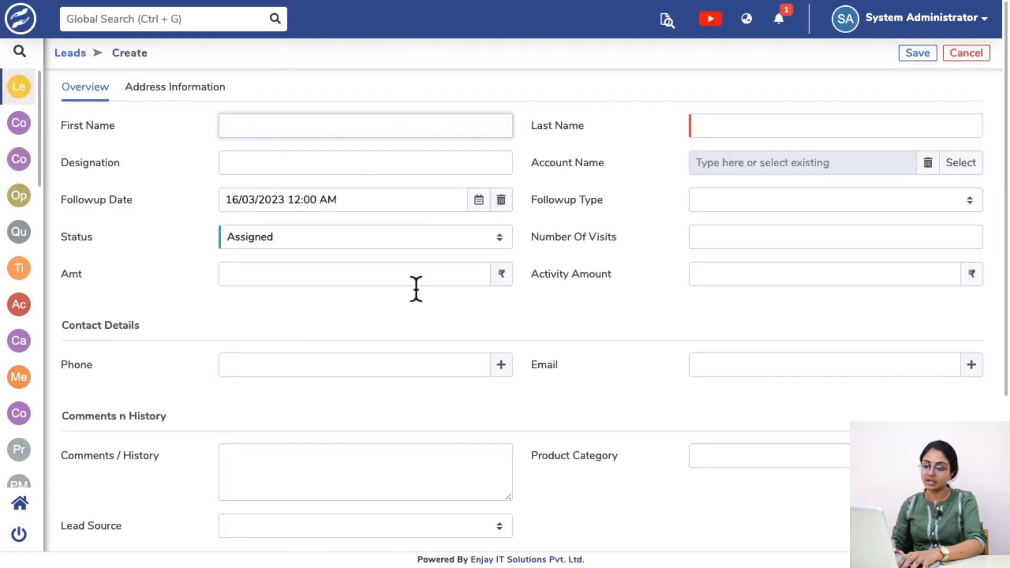
{"action": "scroll", "coordinate": [415, 288], "scroll_direction": "down", "scroll_amount": 5}
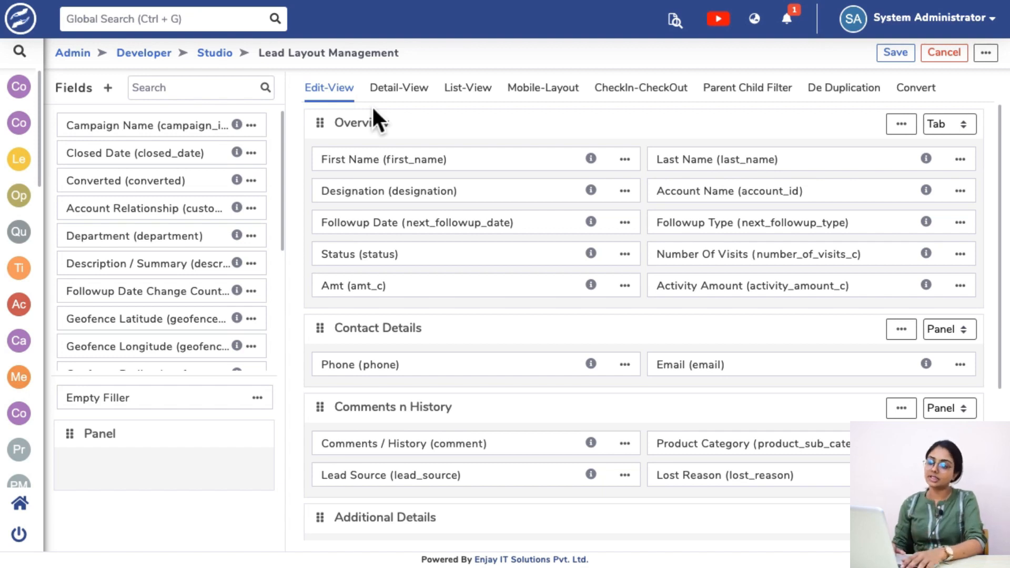
Remove the Lost Reason field from the Comments n History panel of the lead Edit-View layout.
{"action": "scroll", "coordinate": [479, 249], "scroll_direction": "down", "scroll_amount": 5}
{"action": "scroll", "coordinate": [479, 249], "scroll_direction": "up", "scroll_amount": 5}
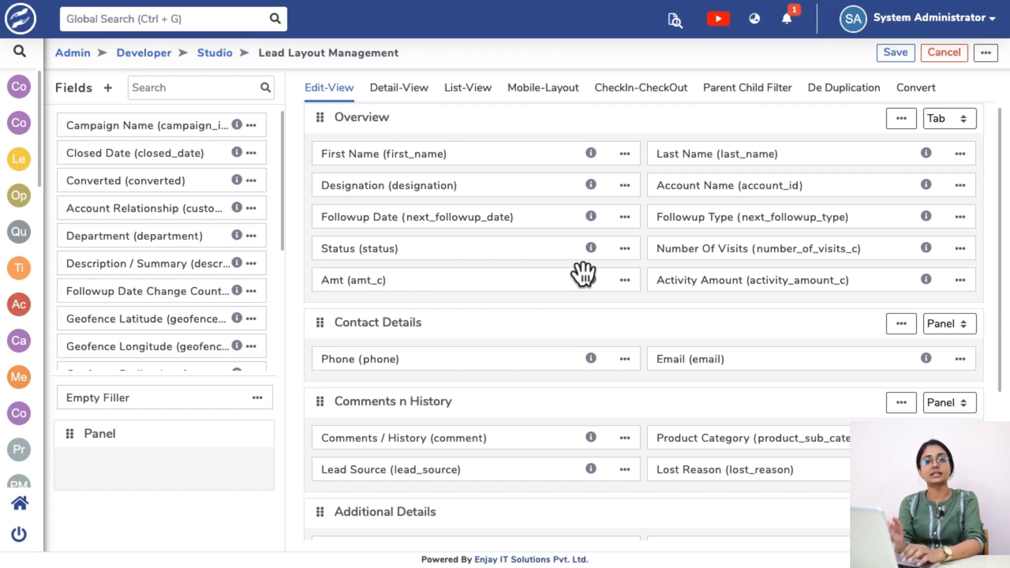
{"action": "left_click_drag", "start_coordinate": [583, 274], "coordinate": [230, 144]}
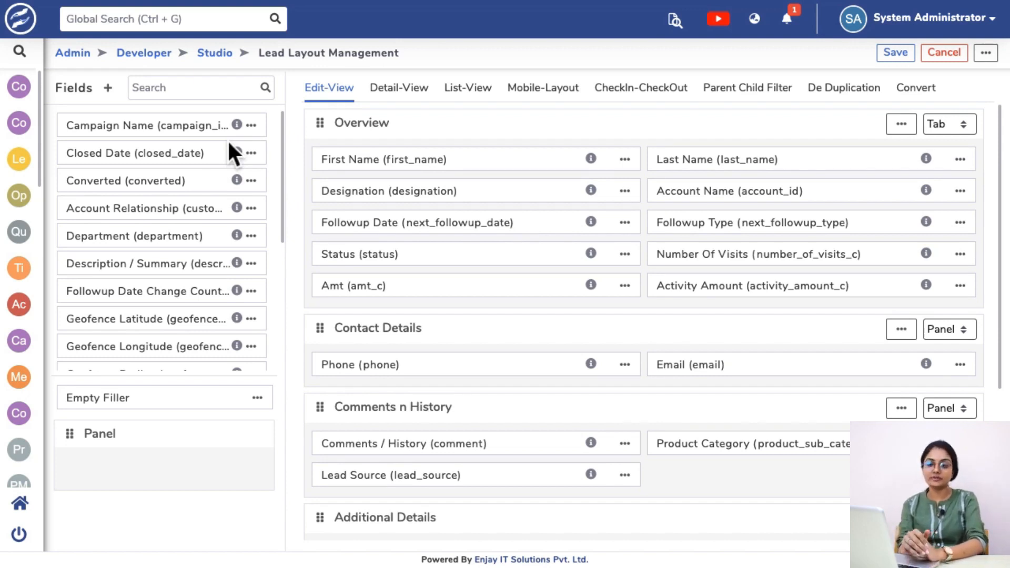
Search the available fields for "los", place Lost Reason beside Status in the Overview section, and save the layout.
{"action": "left_click", "coordinate": [187, 98]}
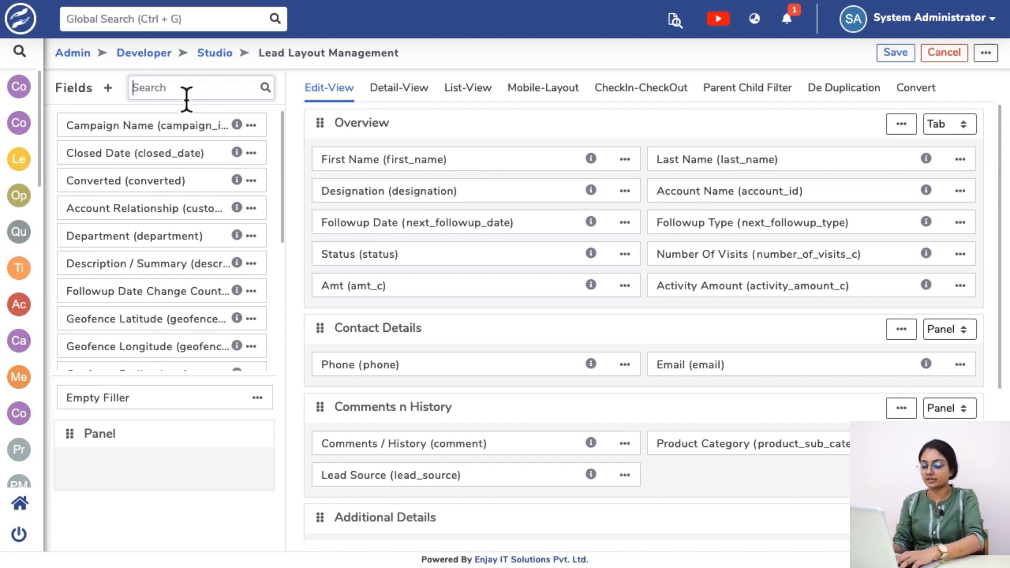
{"action": "type", "text": "los"}
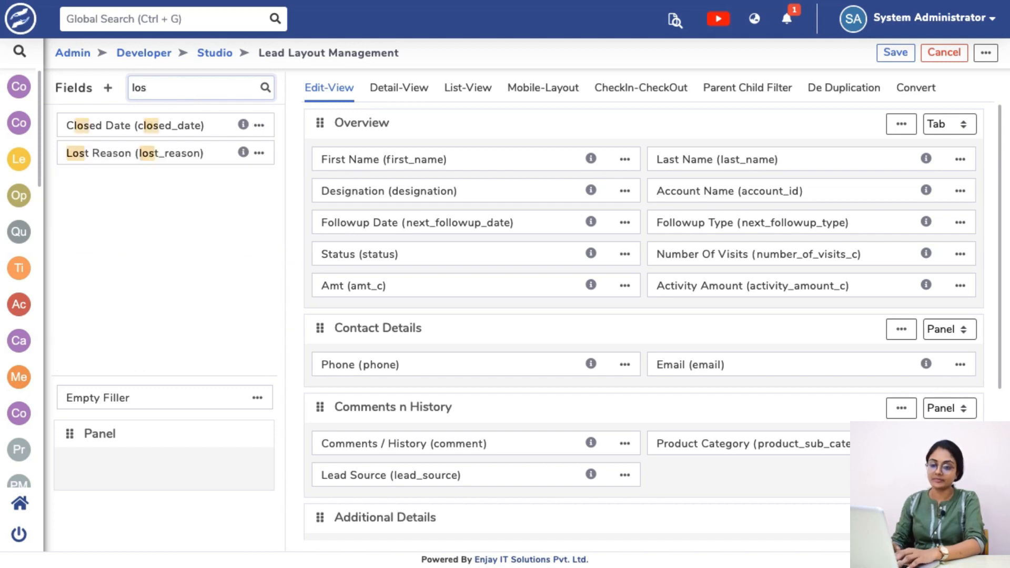
{"action": "left_click", "coordinate": [134, 156]}
{"action": "left_click_drag", "start_coordinate": [134, 156], "coordinate": [748, 252]}
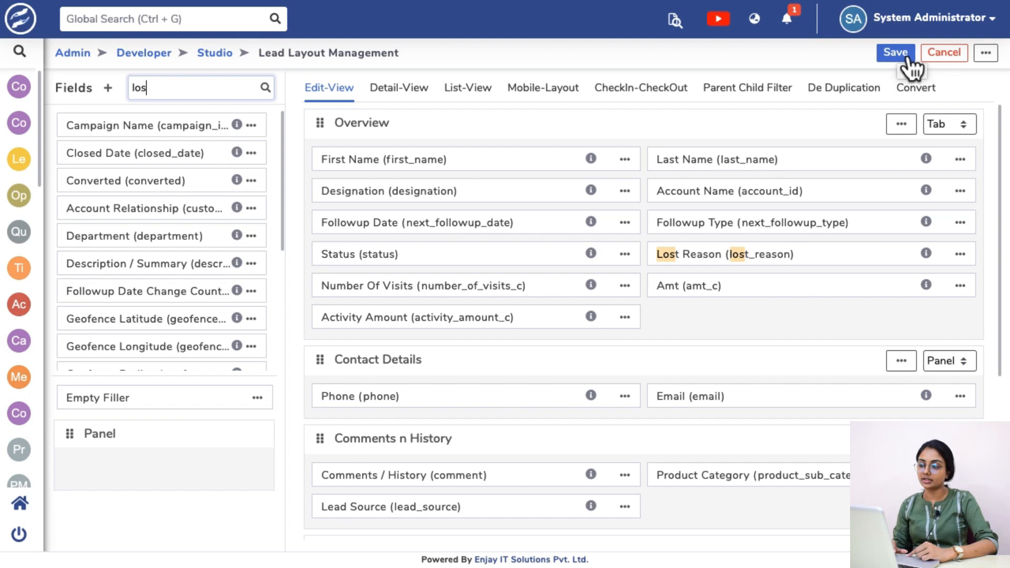
{"action": "scroll", "coordinate": [830, 263], "scroll_direction": "down", "scroll_amount": 5}
{"action": "scroll", "coordinate": [830, 263], "scroll_direction": "up", "scroll_amount": 5}
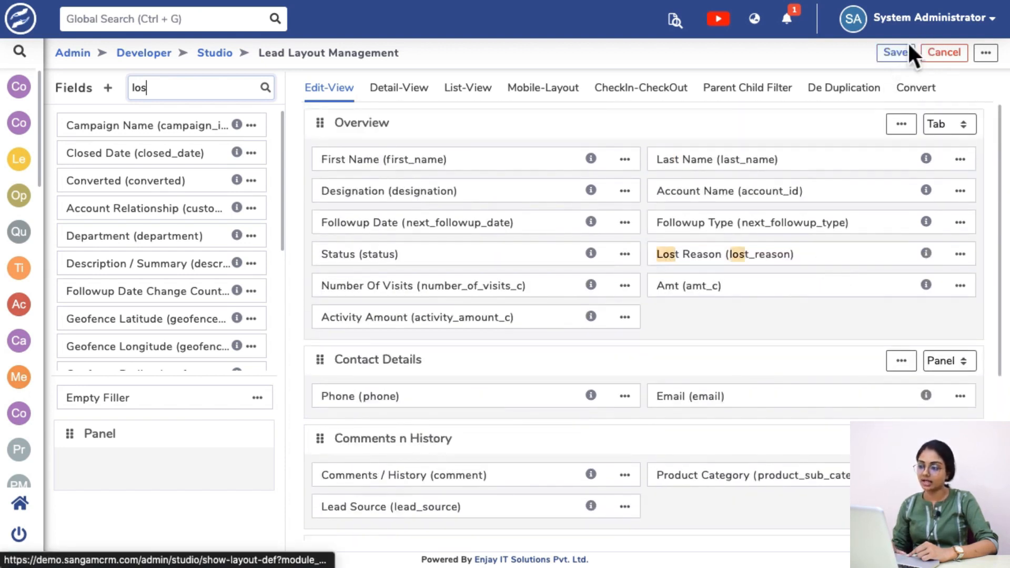
{"action": "left_click", "coordinate": [909, 58]}
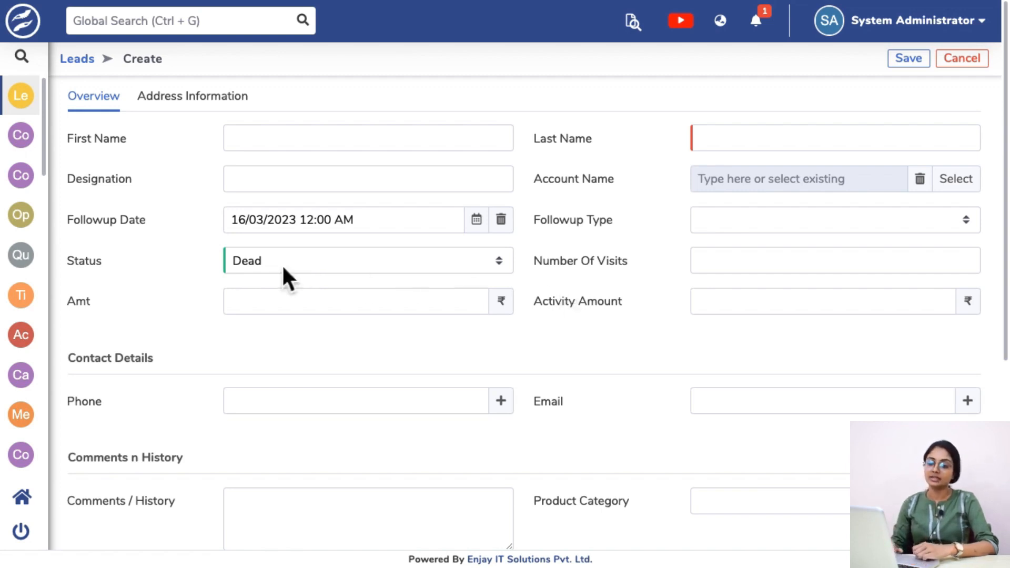
Open a fresh lead creation form and set Status to Dead to check the Lost Reason field beside it.
{"action": "mouse_move", "coordinate": [20, 74]}
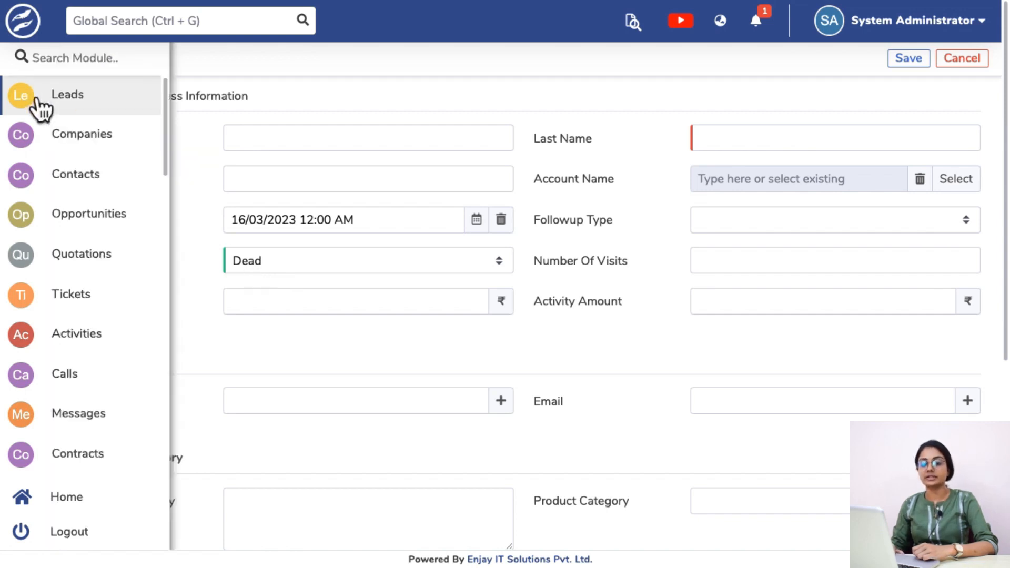
{"action": "mouse_move", "coordinate": [41, 106]}
{"action": "right_click", "coordinate": [235, 92]}
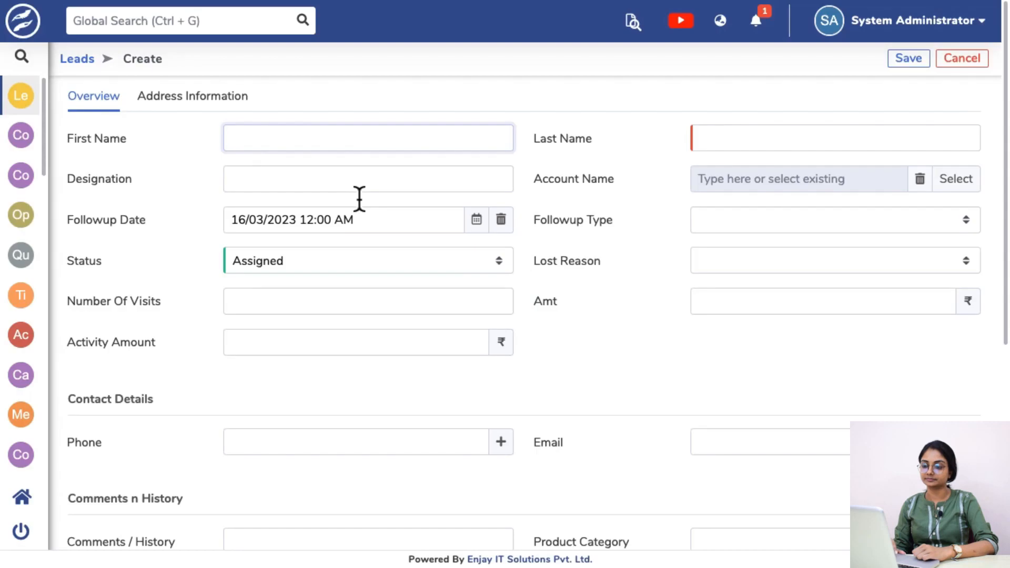
{"action": "left_click", "coordinate": [304, 255]}
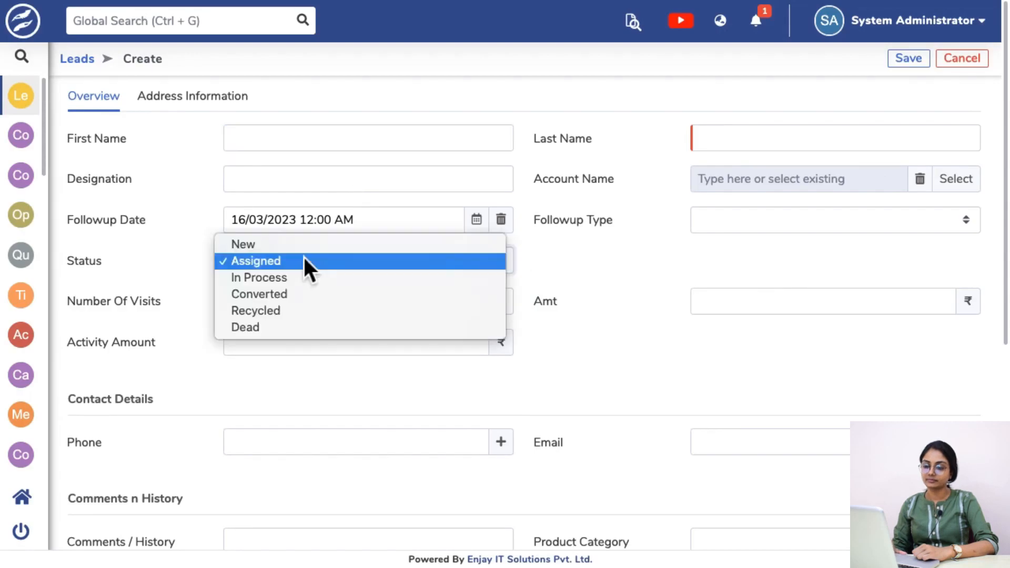
{"action": "left_click", "coordinate": [320, 332]}
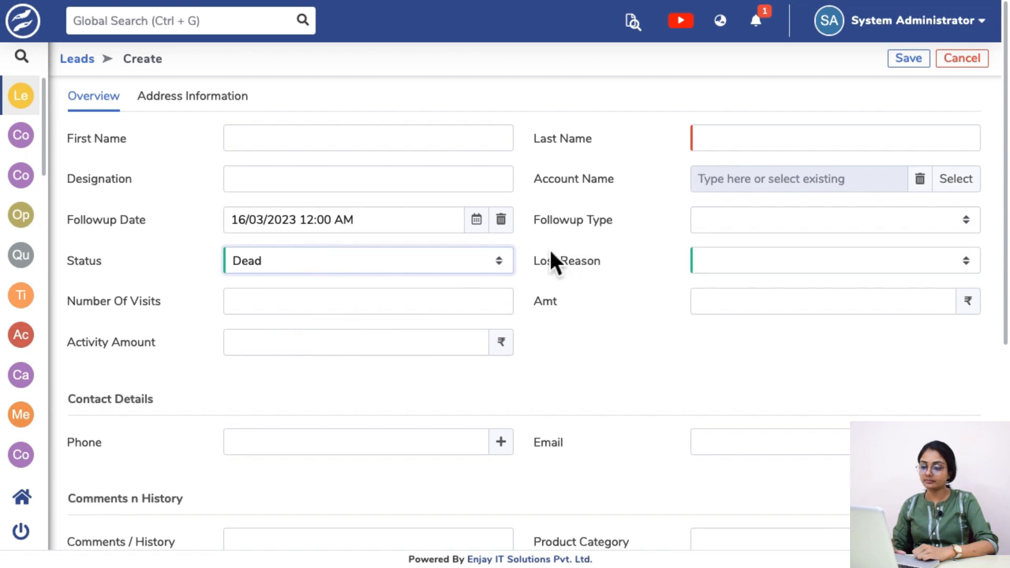
{"action": "left_click", "coordinate": [597, 265]}
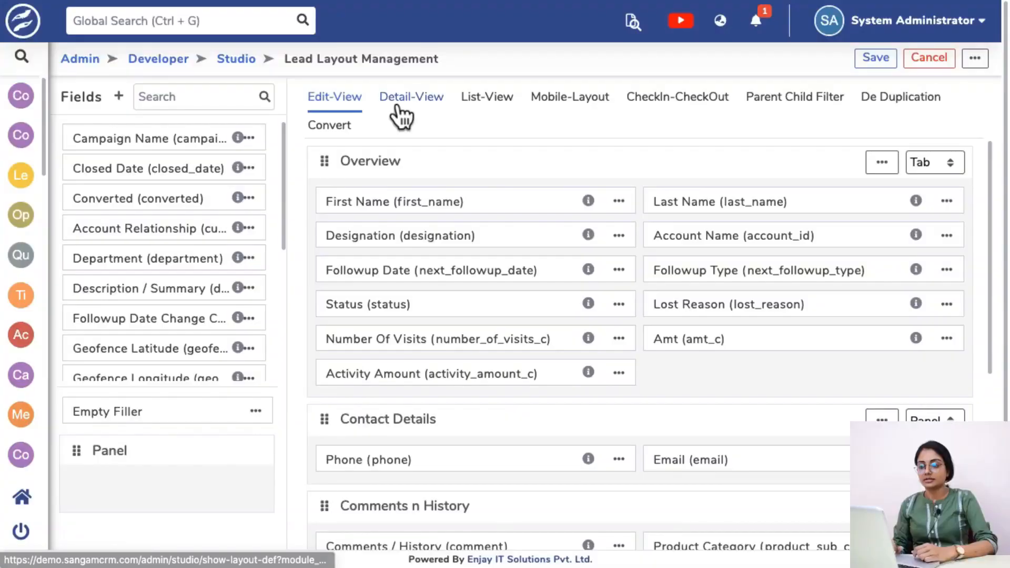
Compare the lead Edit-View and Detail-View layouts, including the Summary-Card, with the fields of the lead creation form.
{"action": "left_click", "coordinate": [426, 112]}
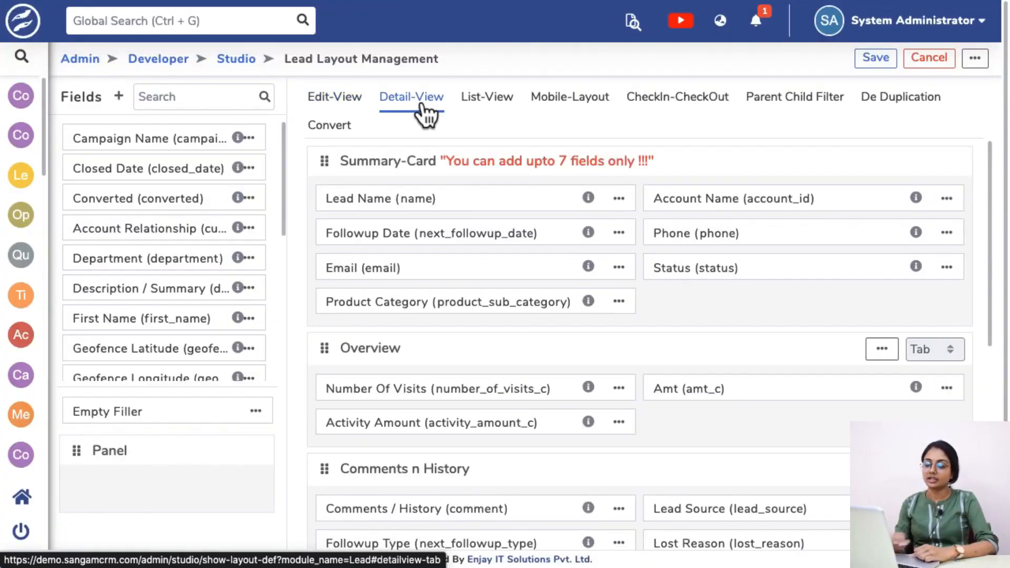
{"action": "scroll", "coordinate": [474, 304], "scroll_direction": "down", "scroll_amount": 3}
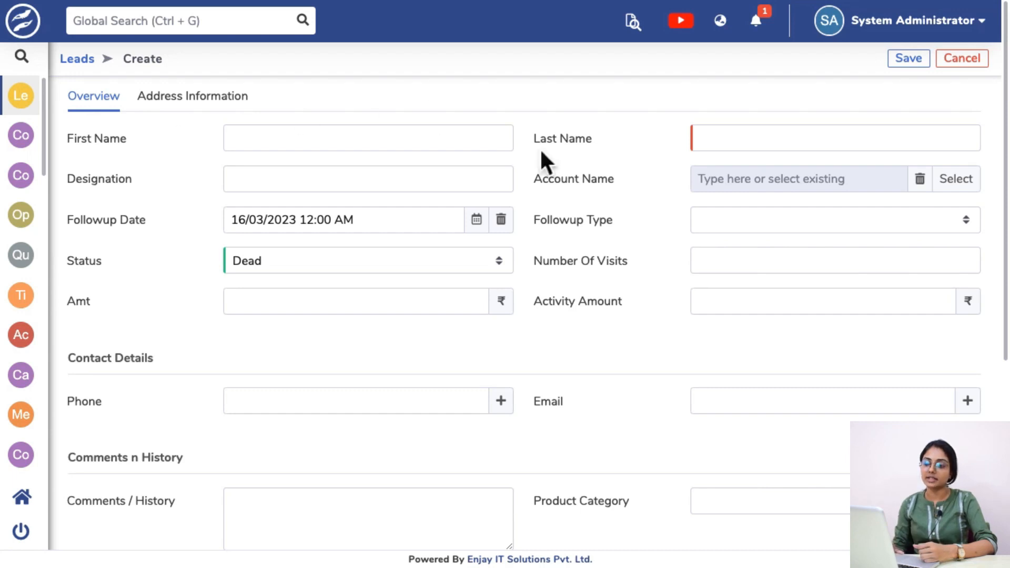
{"action": "scroll", "coordinate": [447, 221], "scroll_direction": "down", "scroll_amount": 3}
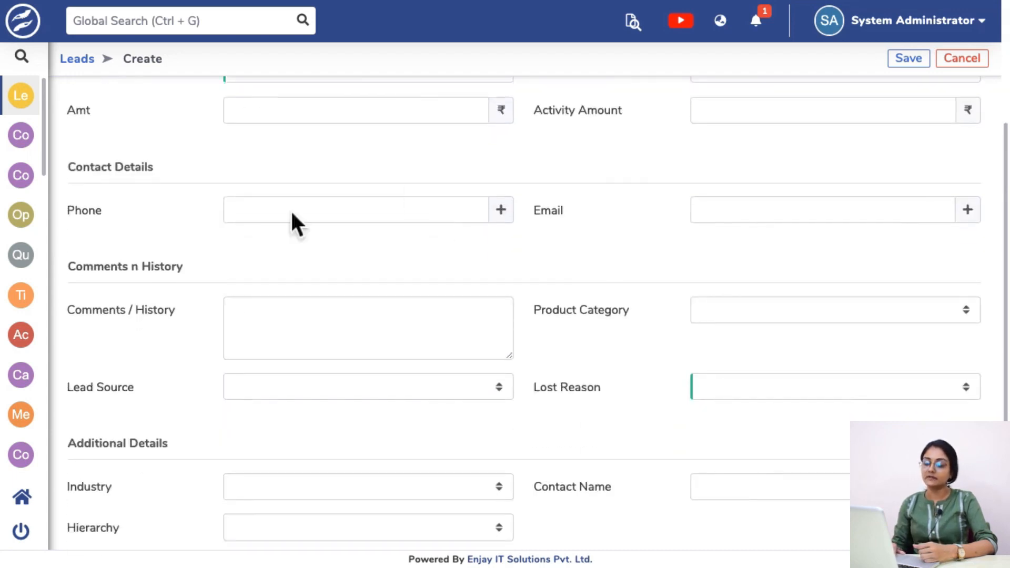
{"action": "scroll", "coordinate": [501, 345], "scroll_direction": "down", "scroll_amount": 2}
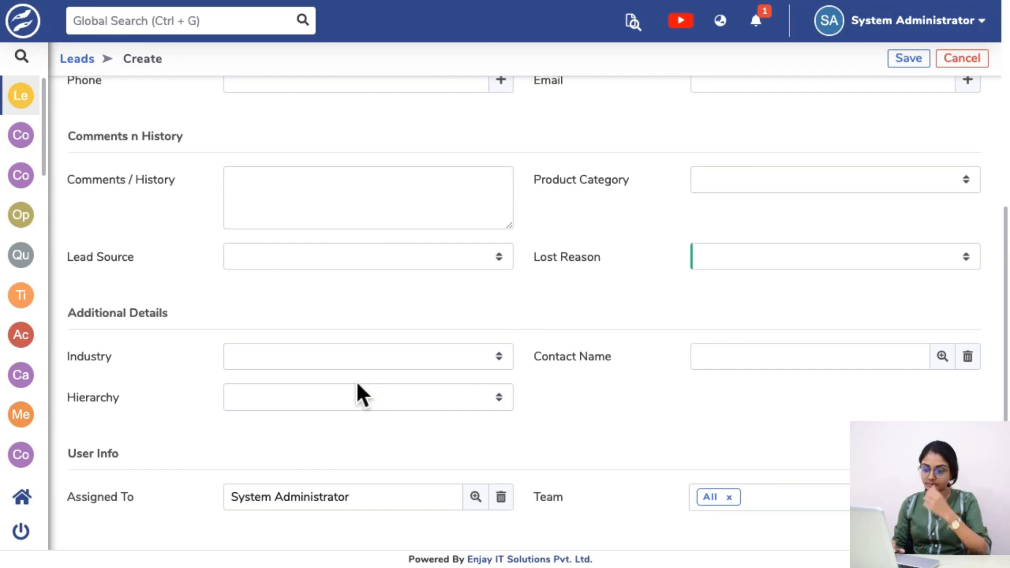
{"action": "scroll", "coordinate": [420, 280], "scroll_direction": "up", "scroll_amount": 5}
{"action": "left_click", "coordinate": [329, 262]}
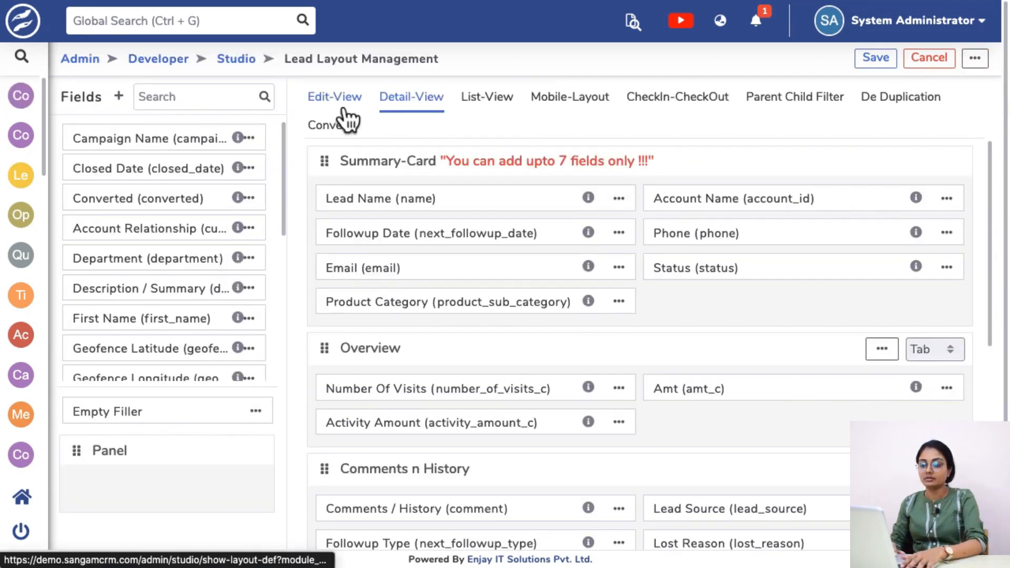
{"action": "left_click", "coordinate": [337, 105]}
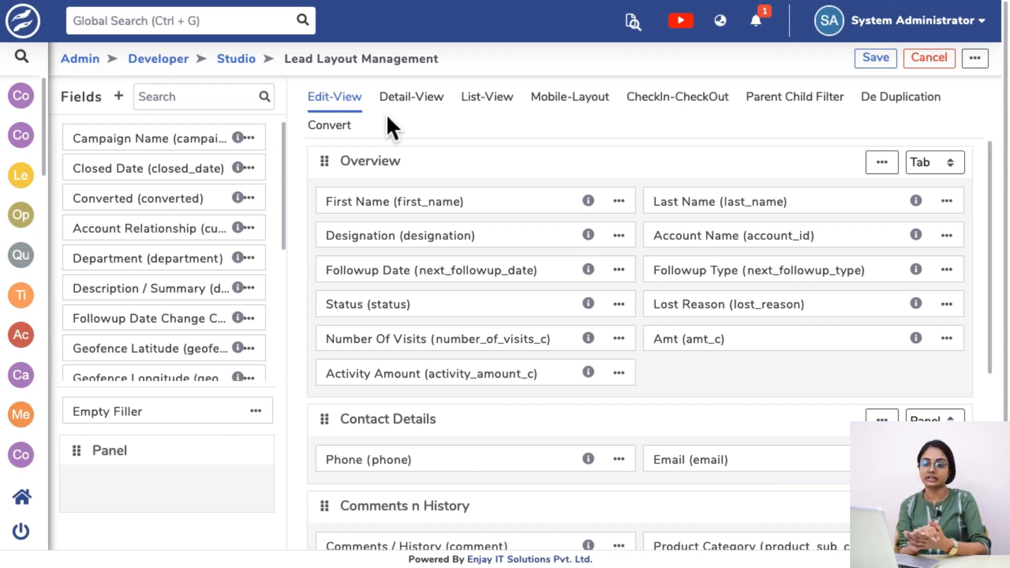
{"action": "left_click", "coordinate": [419, 110]}
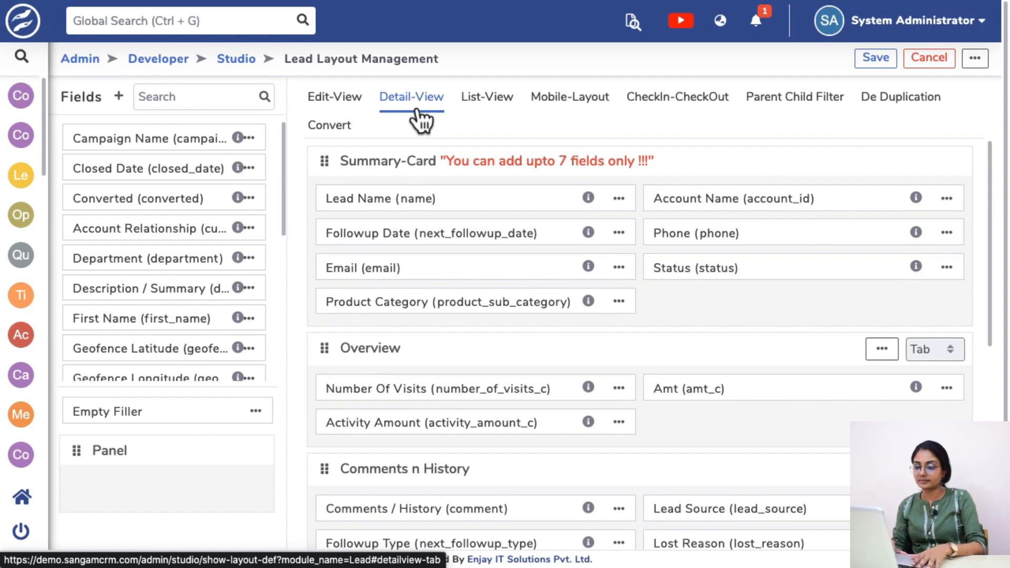
{"action": "scroll", "coordinate": [476, 300], "scroll_direction": "down", "scroll_amount": 3}
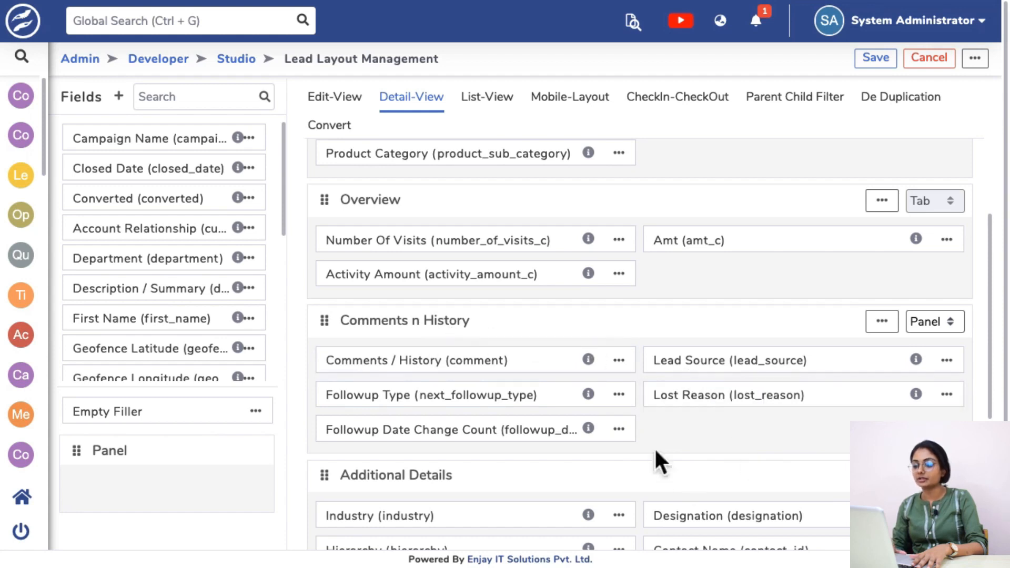
{"action": "scroll", "coordinate": [516, 315], "scroll_direction": "up", "scroll_amount": 3}
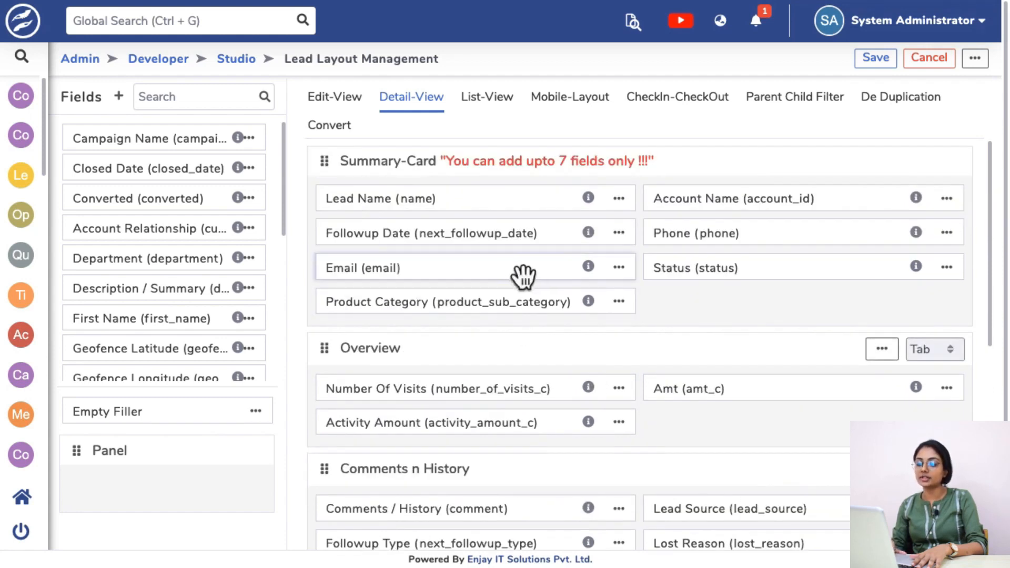
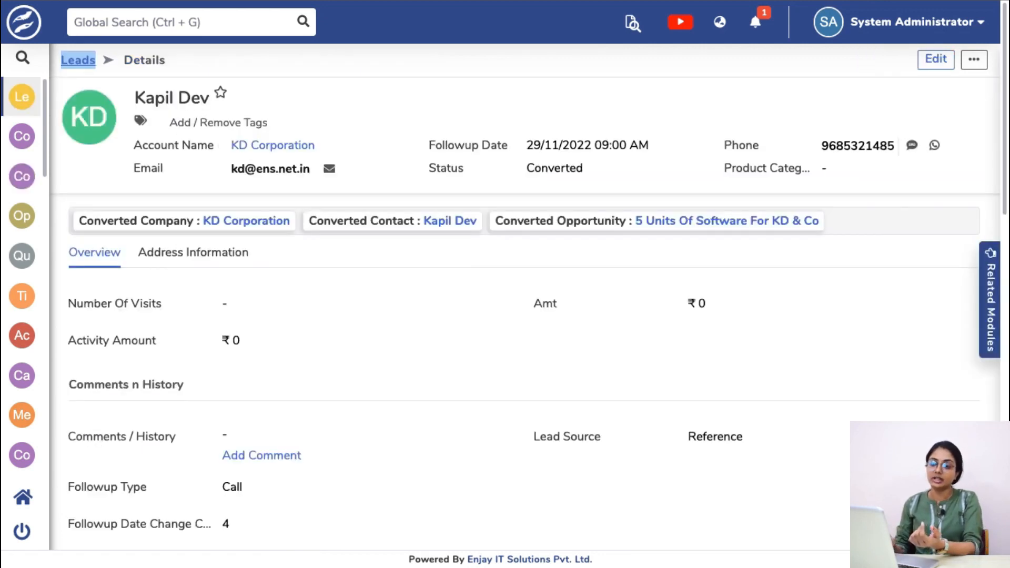
Examine the converted lead's detail page, from the summary card and conversion links to the Additional Details and User Info sections.
{"action": "left_click", "coordinate": [398, 89]}
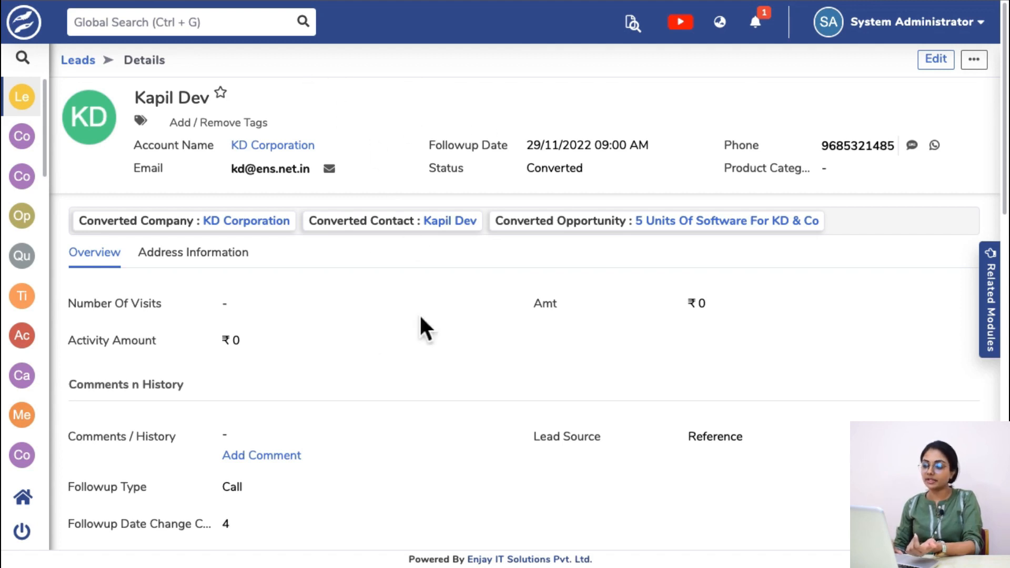
{"action": "scroll", "coordinate": [420, 317], "scroll_direction": "down", "scroll_amount": 5}
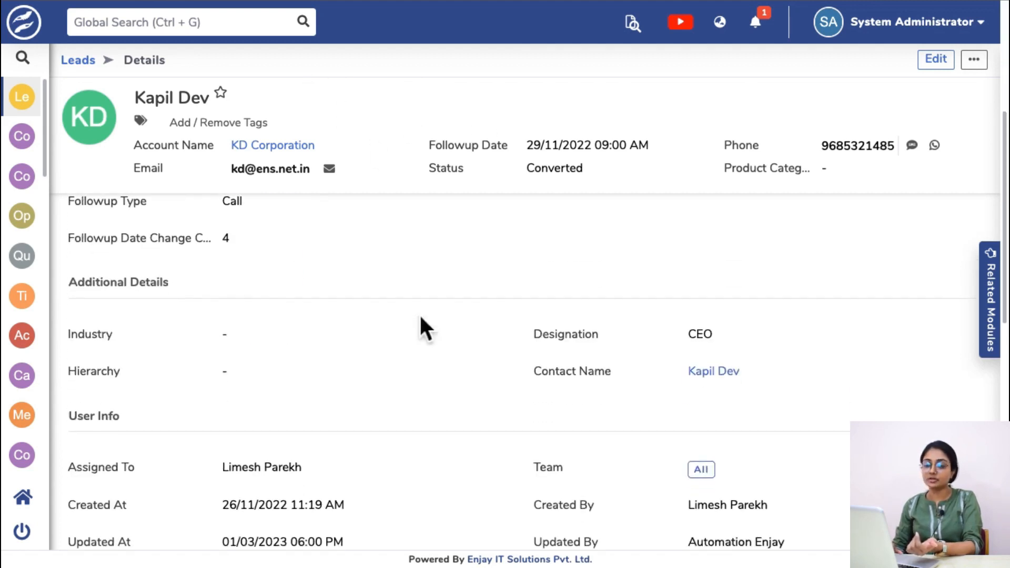
{"action": "scroll", "coordinate": [421, 318], "scroll_direction": "up", "scroll_amount": 5}
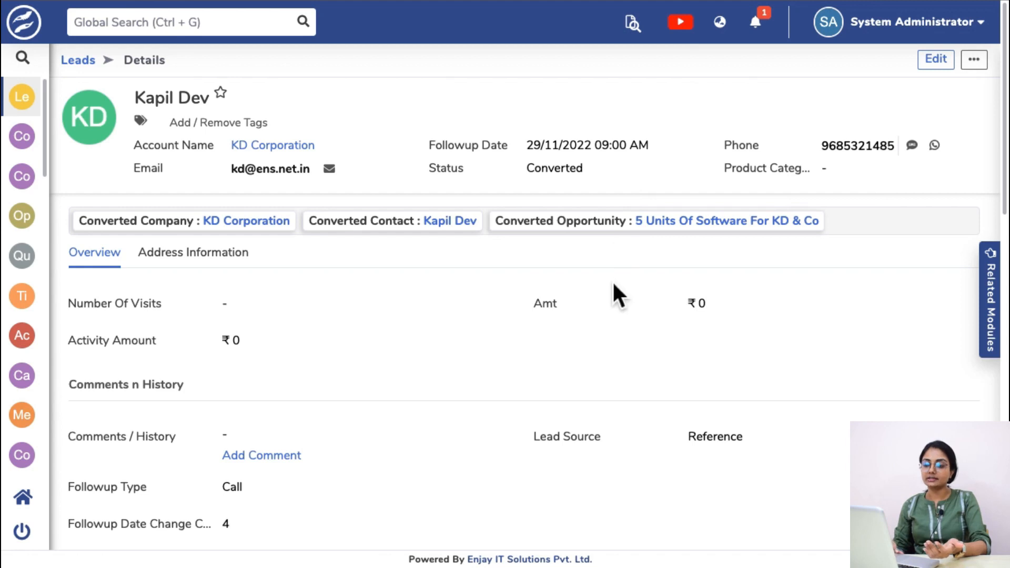
{"action": "scroll", "coordinate": [613, 284], "scroll_direction": "down", "scroll_amount": 2}
{"action": "scroll", "coordinate": [613, 287], "scroll_direction": "up", "scroll_amount": 2}
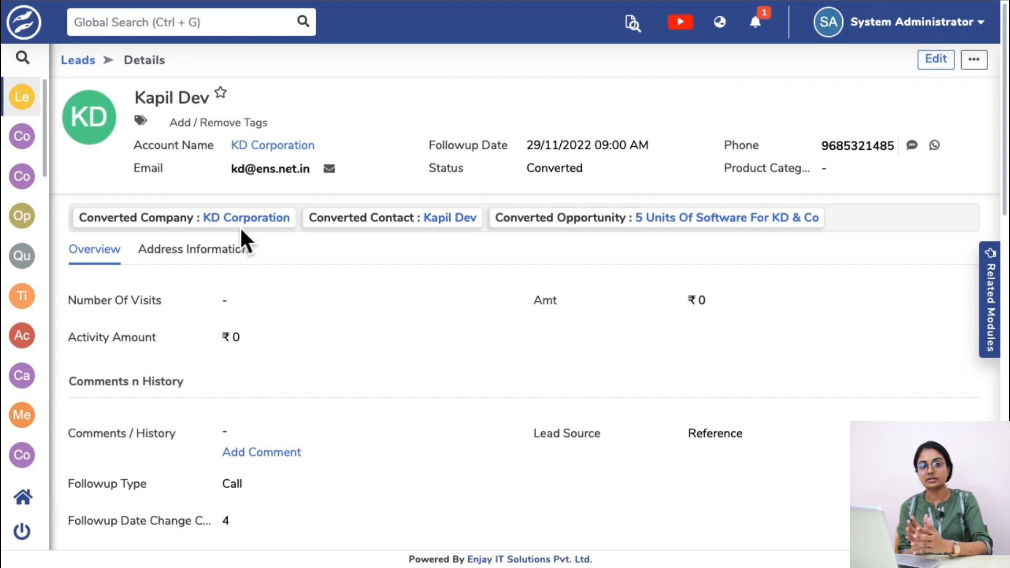
{"action": "scroll", "coordinate": [357, 263], "scroll_direction": "down", "scroll_amount": 2}
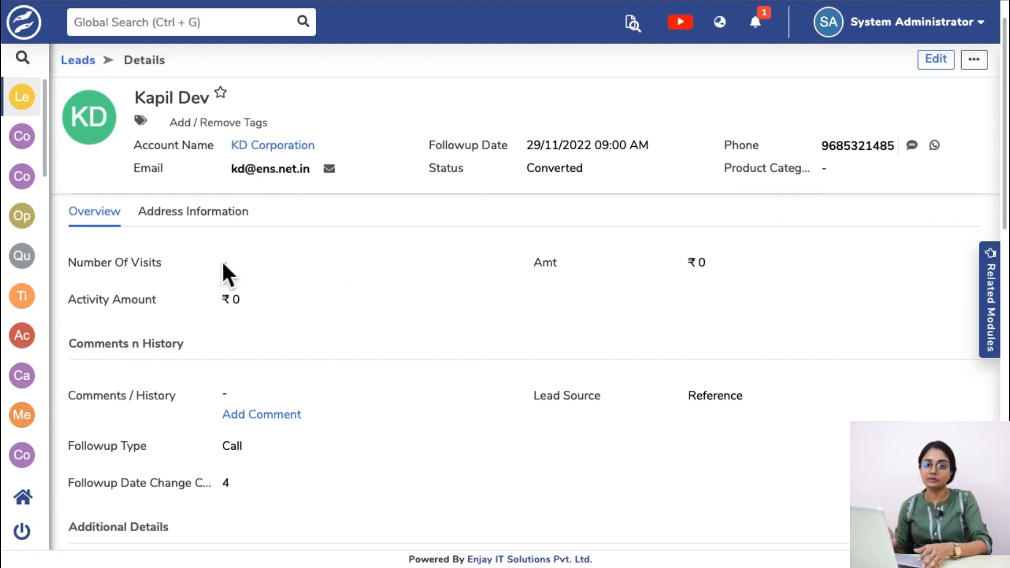
{"action": "scroll", "coordinate": [222, 260], "scroll_direction": "down", "scroll_amount": 3}
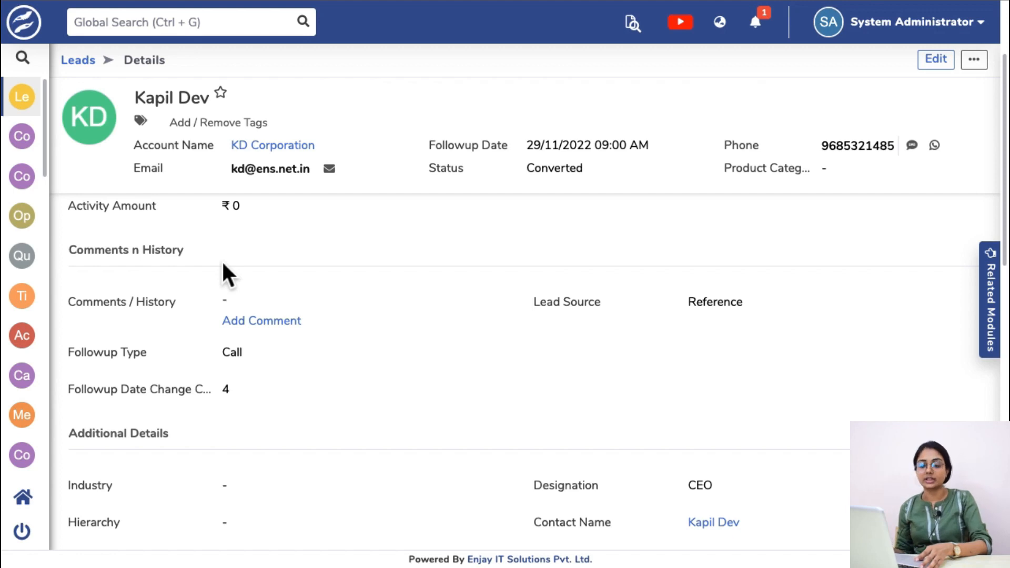
{"action": "scroll", "coordinate": [223, 265], "scroll_direction": "down", "scroll_amount": 5}
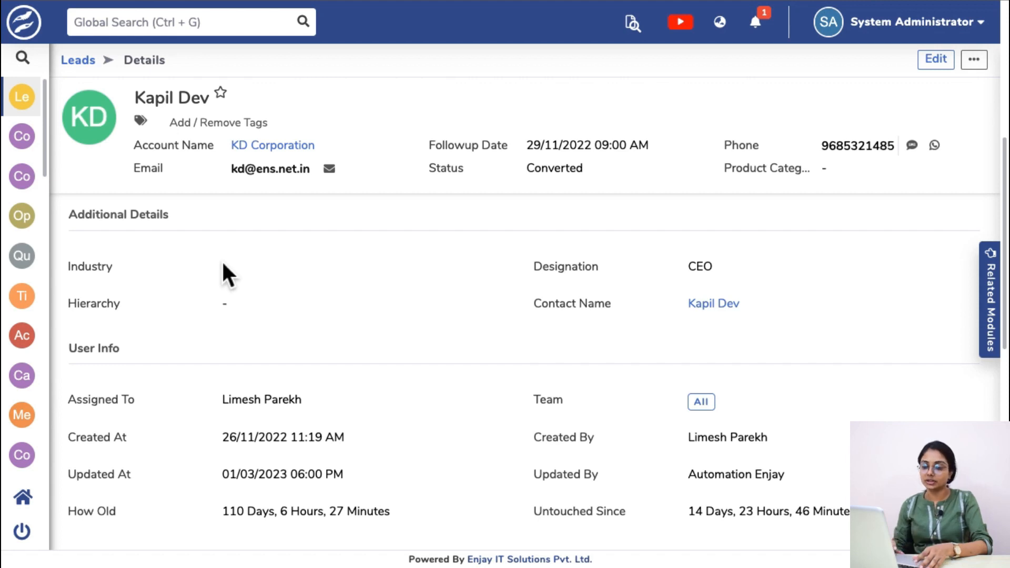
{"action": "scroll", "coordinate": [222, 260], "scroll_direction": "down", "scroll_amount": 1}
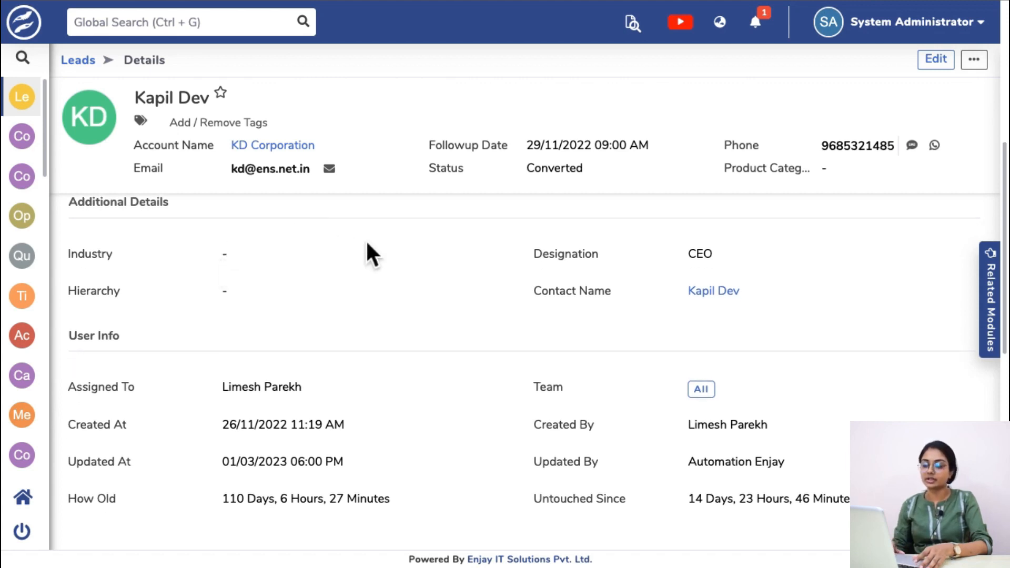
{"action": "scroll", "coordinate": [149, 271], "scroll_direction": "down", "scroll_amount": 1}
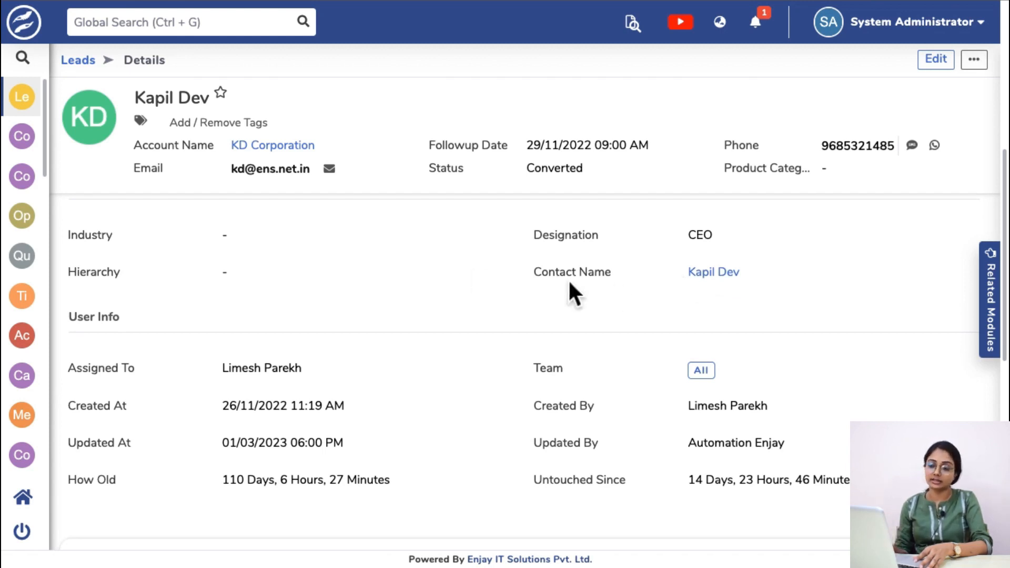
Compare the User Info section of the converted lead's detail page with the creation form, including How Old and Untouched Since.
{"action": "scroll", "coordinate": [293, 308], "scroll_direction": "down", "scroll_amount": 3}
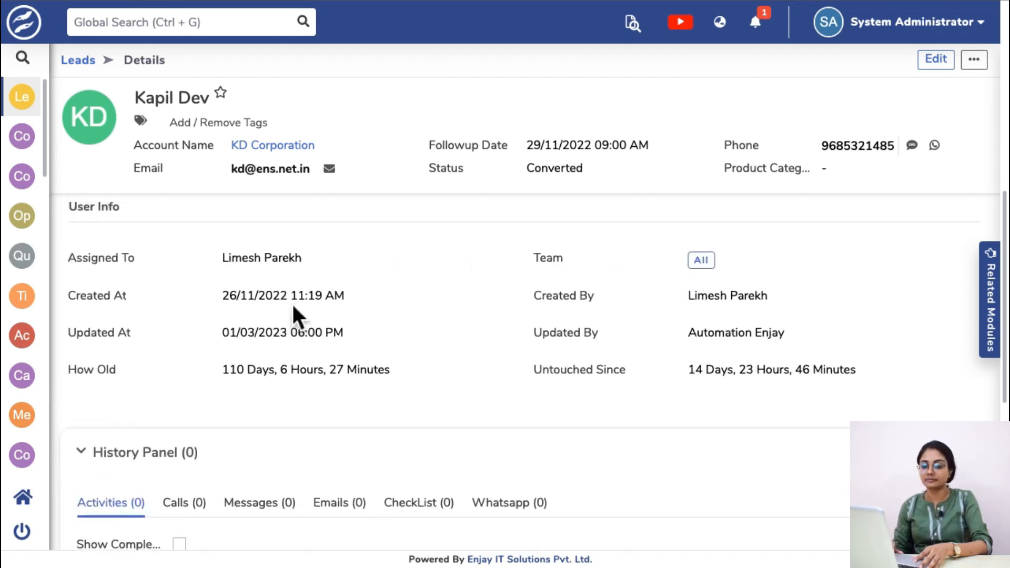
{"action": "scroll", "coordinate": [293, 313], "scroll_direction": "up", "scroll_amount": 1}
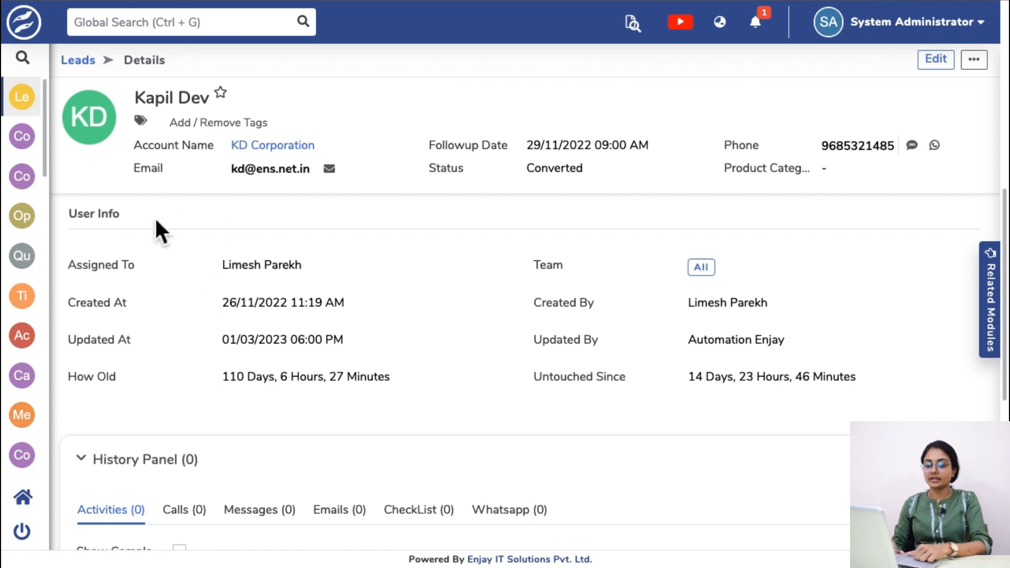
{"action": "left_click_drag", "start_coordinate": [66, 218], "coordinate": [879, 381]}
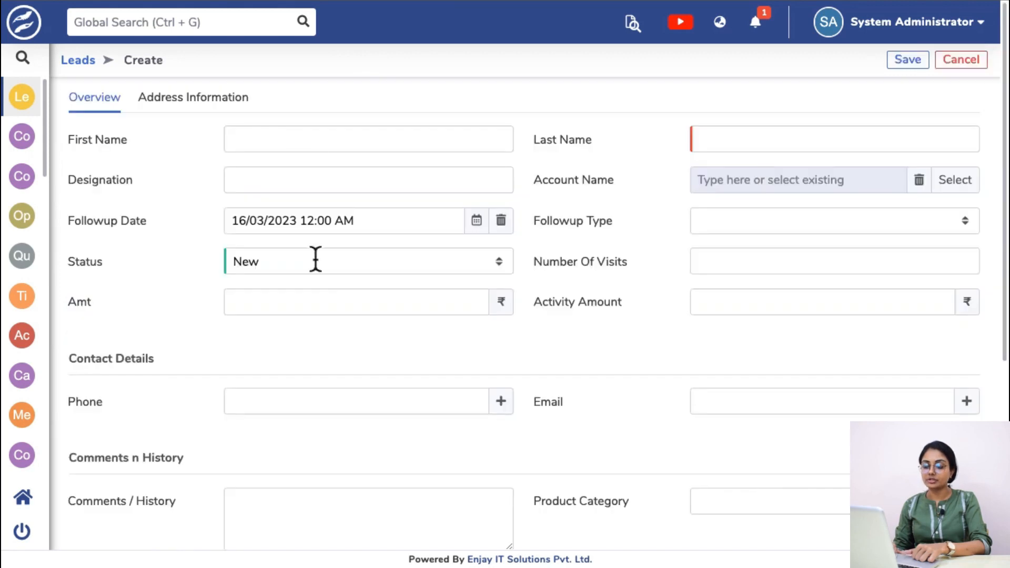
{"action": "scroll", "coordinate": [316, 259], "scroll_direction": "down", "scroll_amount": 6}
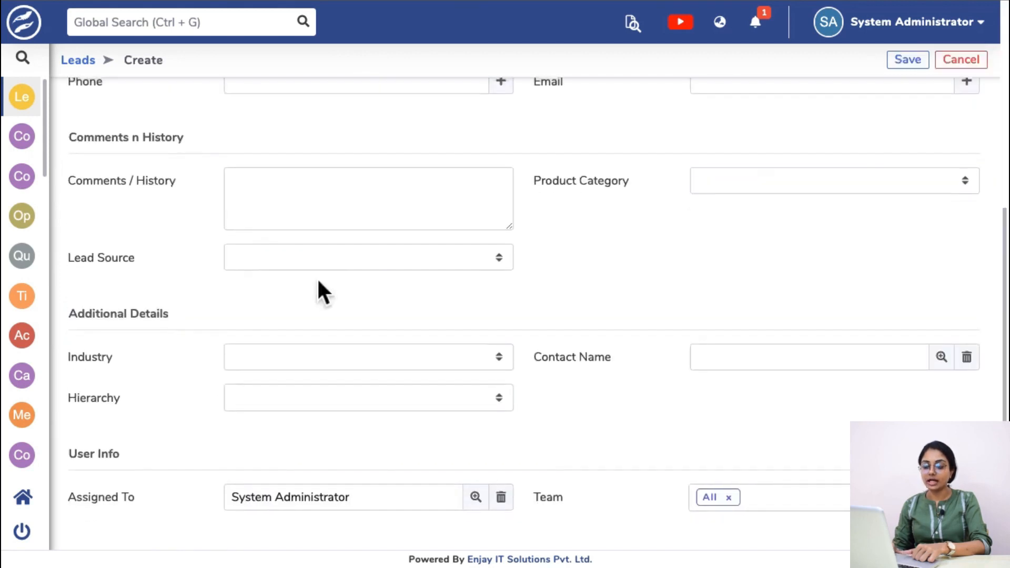
{"action": "left_click_drag", "start_coordinate": [71, 453], "coordinate": [120, 455]}
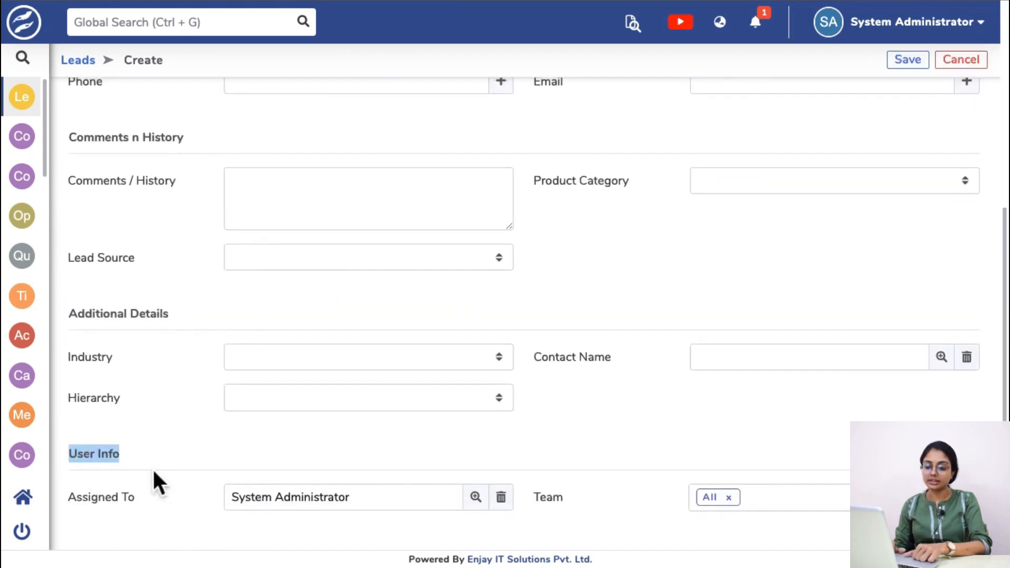
{"action": "left_click", "coordinate": [139, 491]}
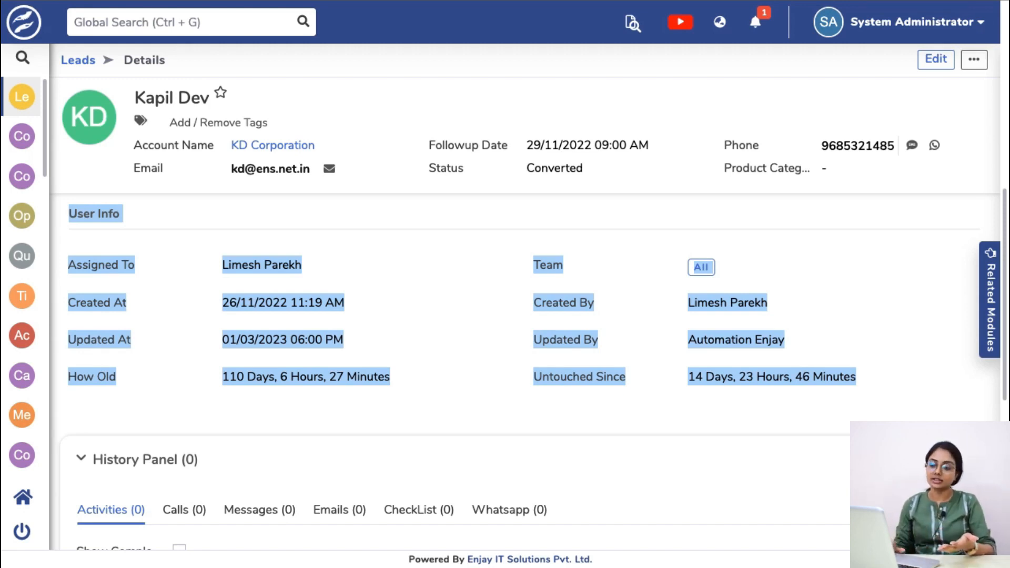
{"action": "left_click", "coordinate": [453, 345]}
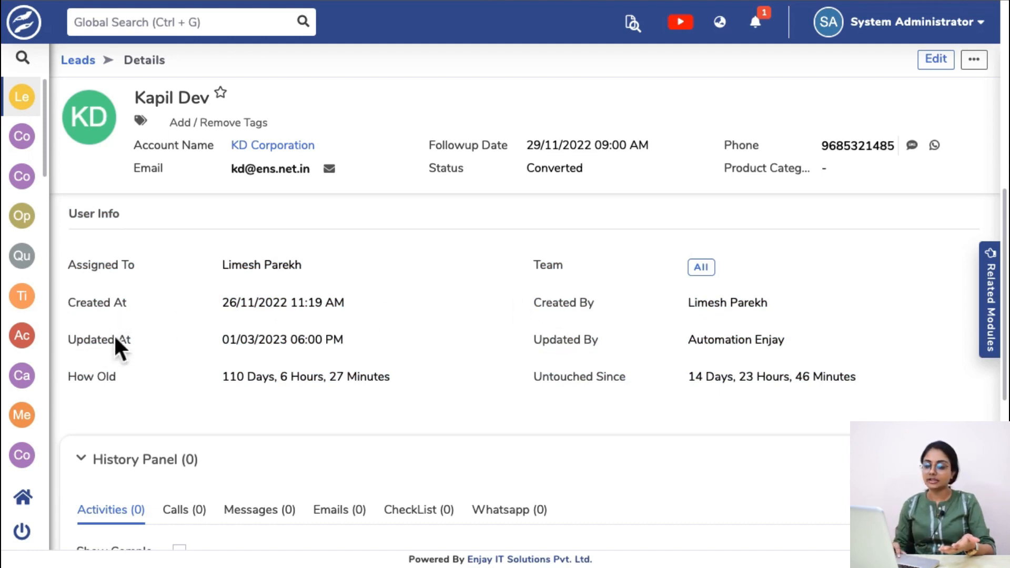
{"action": "triple_click", "coordinate": [81, 376]}
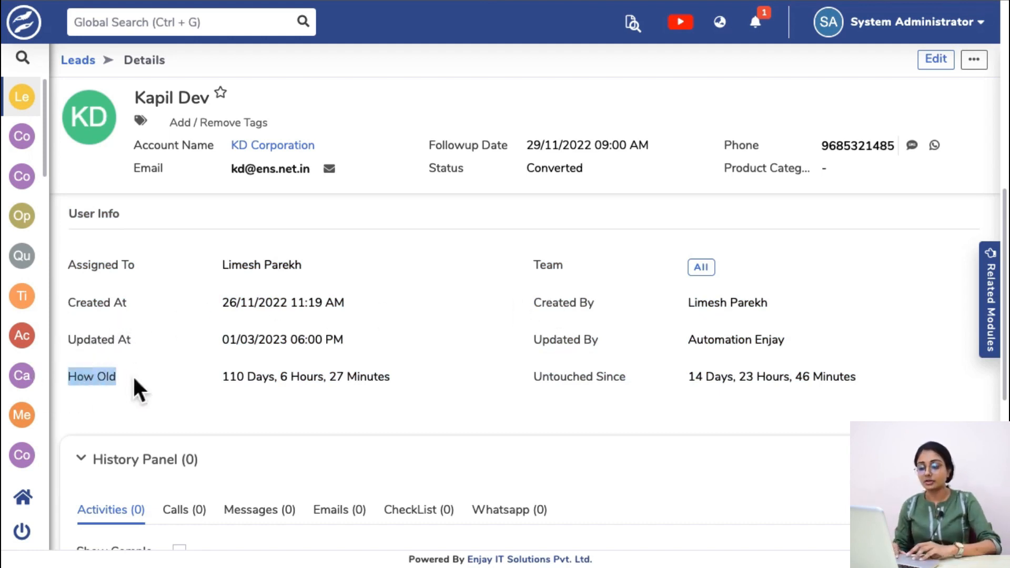
{"action": "left_click_drag", "start_coordinate": [536, 376], "coordinate": [624, 381]}
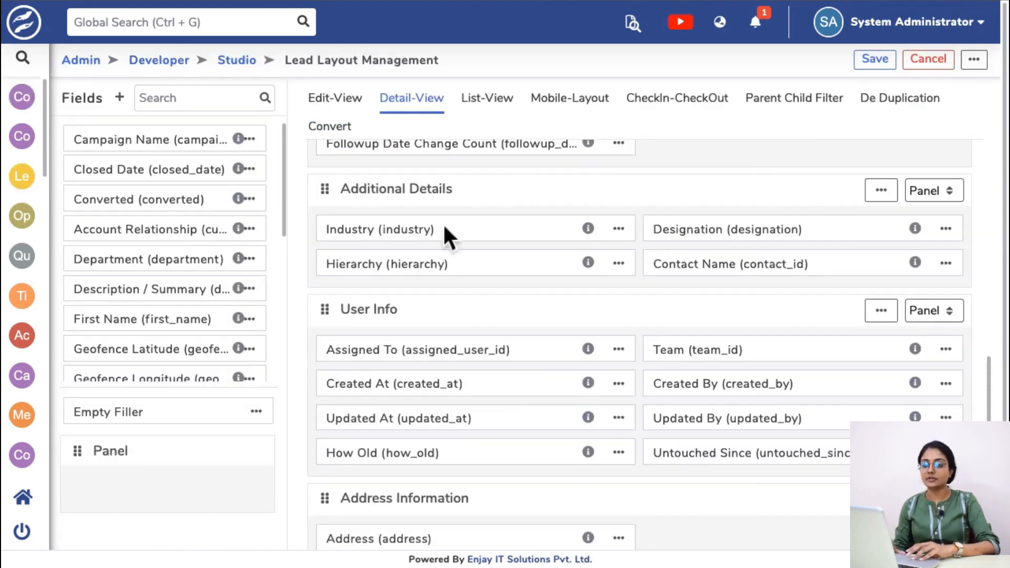
Review the sections of the lead Detail-View layout, from the Summary-Card down to User Info and Address Information.
{"action": "scroll", "coordinate": [505, 350], "scroll_direction": "down", "scroll_amount": 1}
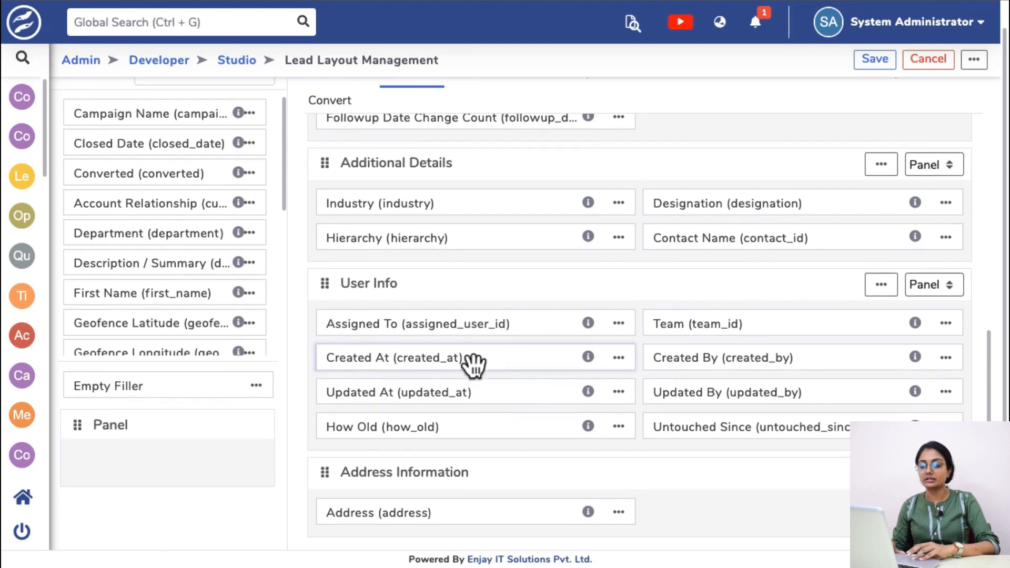
{"action": "scroll", "coordinate": [367, 202], "scroll_direction": "up", "scroll_amount": 10}
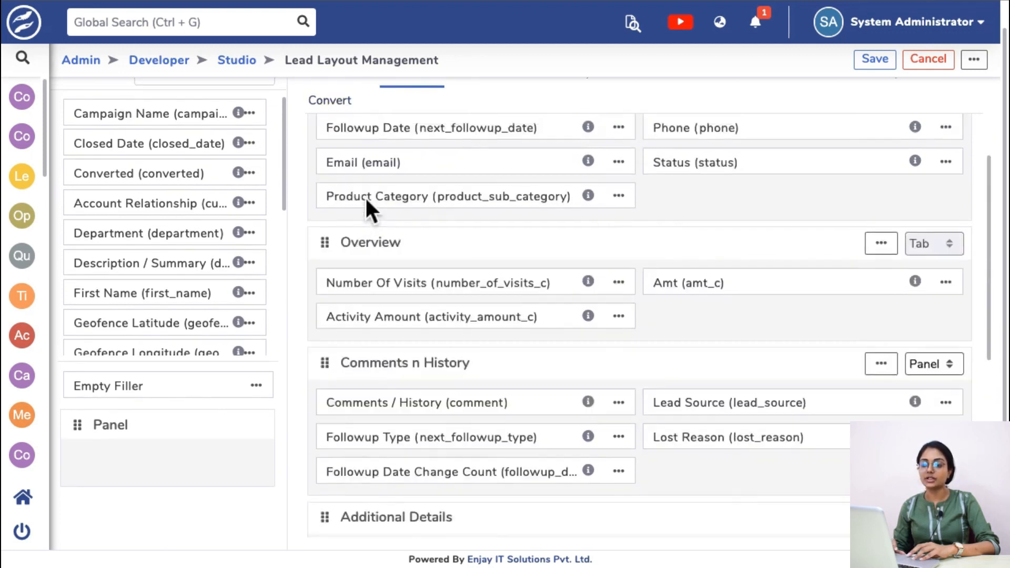
{"action": "scroll", "coordinate": [367, 208], "scroll_direction": "down", "scroll_amount": 10}
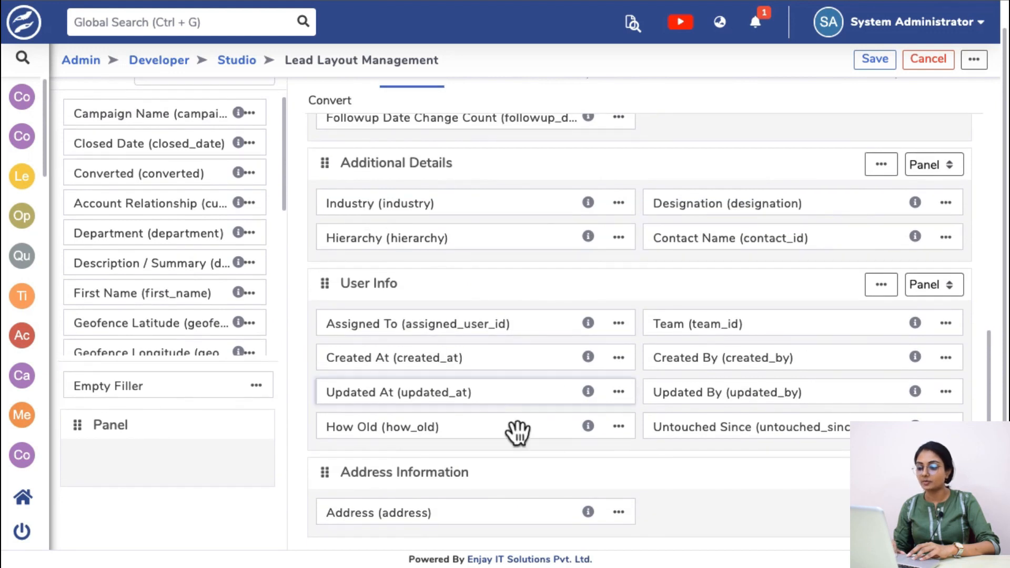
{"action": "scroll", "coordinate": [539, 203], "scroll_direction": "up", "scroll_amount": 10}
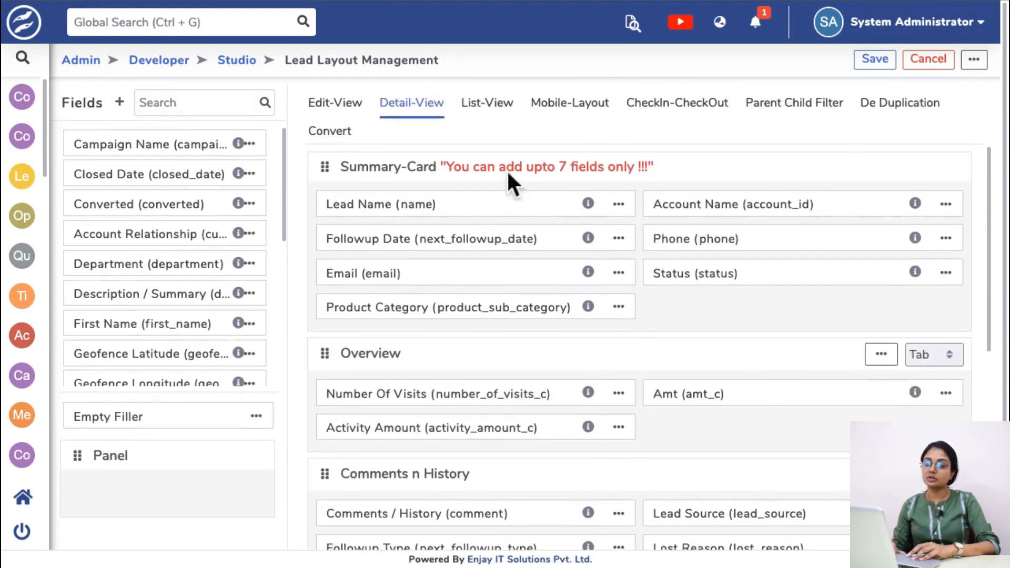
Open the lead Edit-View layout and search the page for "created".
{"action": "left_click", "coordinate": [350, 106]}
{"action": "scroll", "coordinate": [557, 261], "scroll_direction": "down", "scroll_amount": 6}
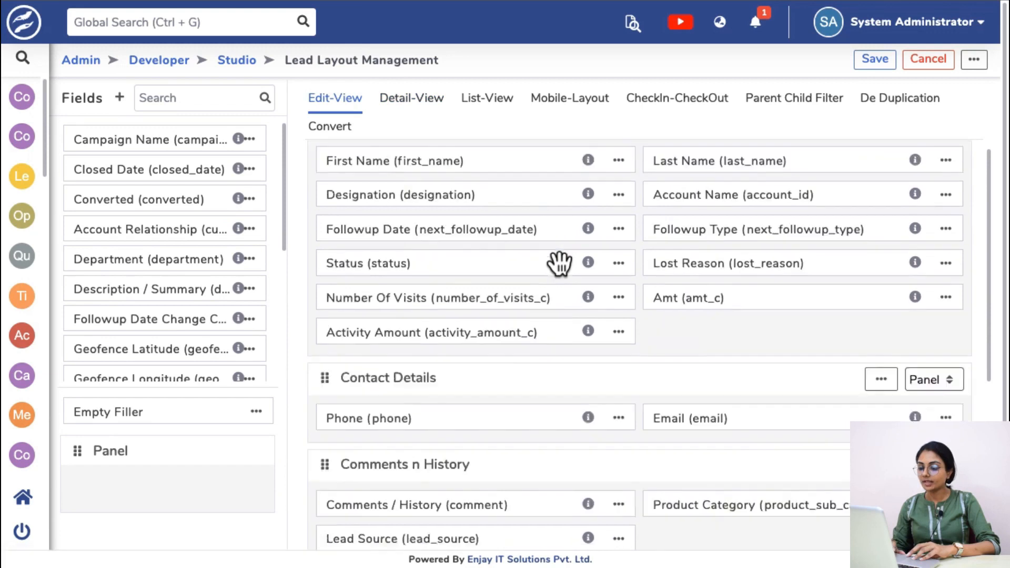
{"action": "key", "text": "ctrl+f"}
{"action": "type", "text": "c"}
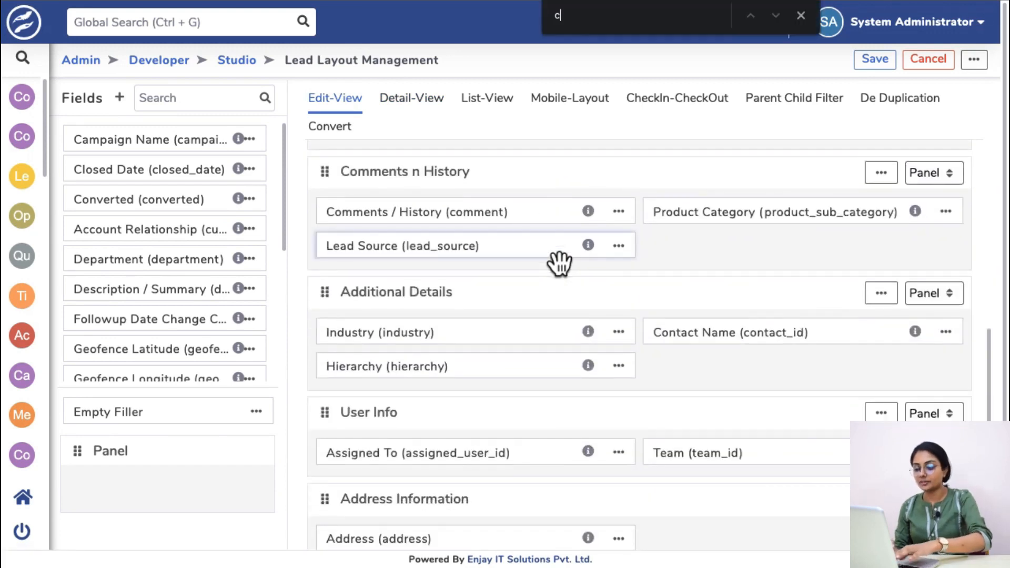
{"action": "type", "text": "reated"}
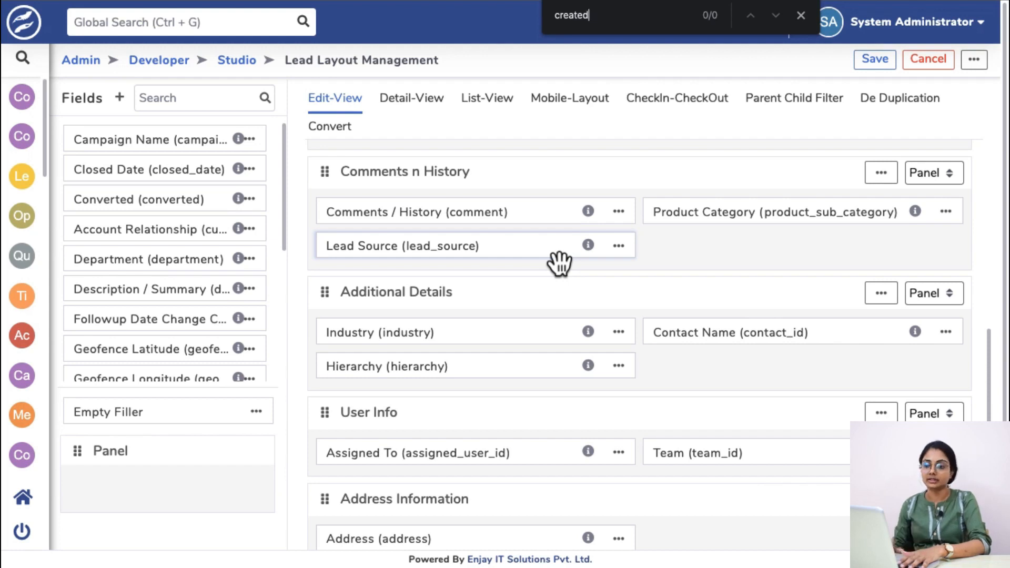
Search the available Edit-View fields for "created" and clear the field search.
{"action": "left_click", "coordinate": [172, 113]}
{"action": "type", "text": "creater"}
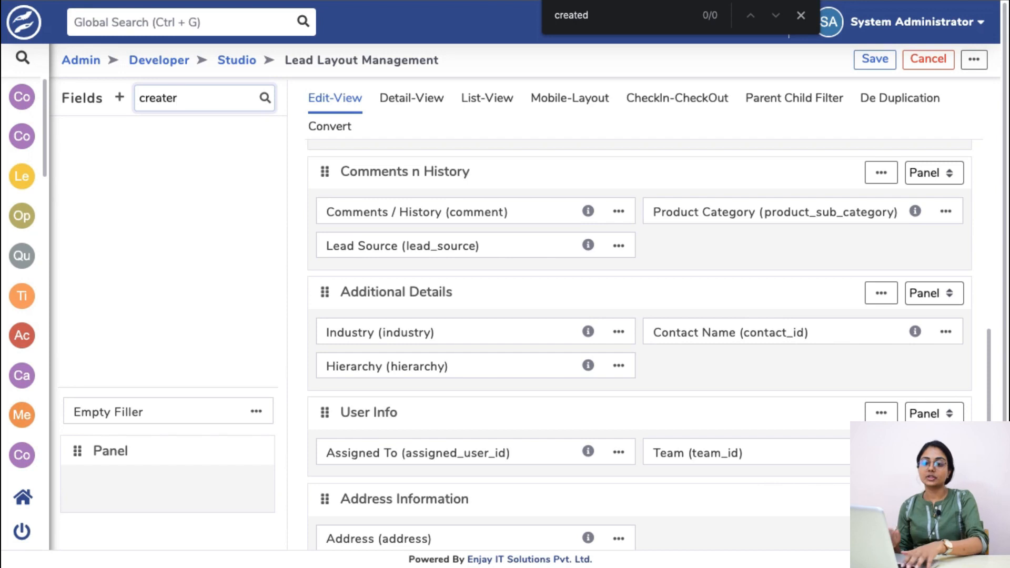
{"action": "key", "text": "BackSpace"}
{"action": "type", "text": "d"}
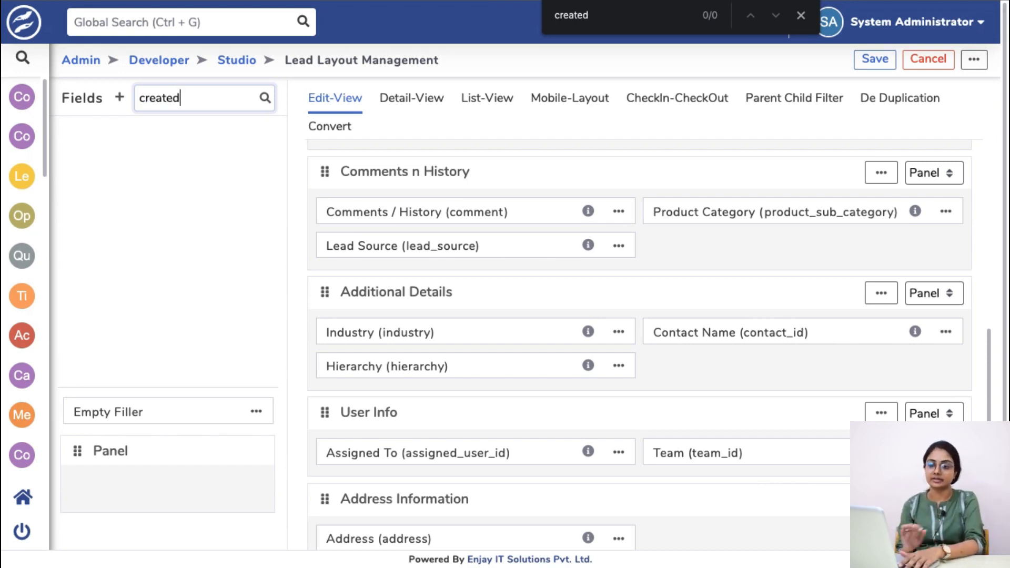
{"action": "key", "text": "ctrl+a"}
{"action": "key", "text": "BackSpace"}
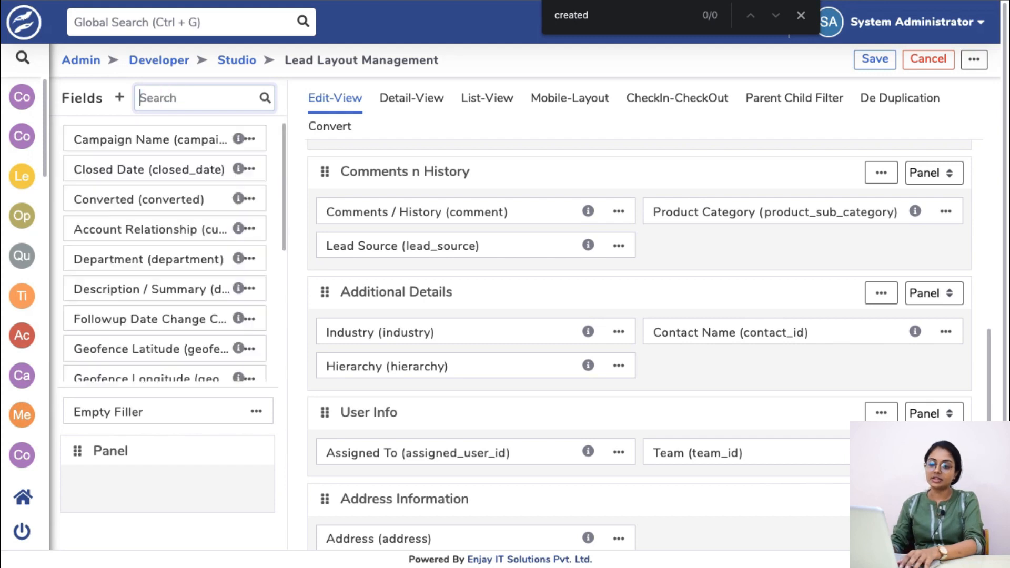
Compare the field arrangement of the lead Detail-View and Edit-View layouts, ending on the Detail-View.
{"action": "left_click", "coordinate": [418, 116]}
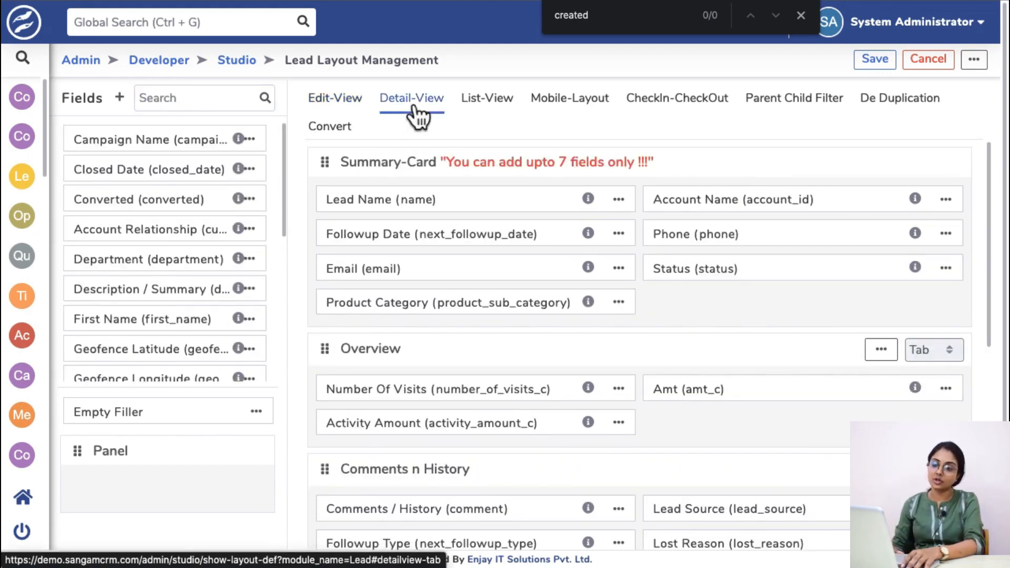
{"action": "left_click", "coordinate": [339, 107]}
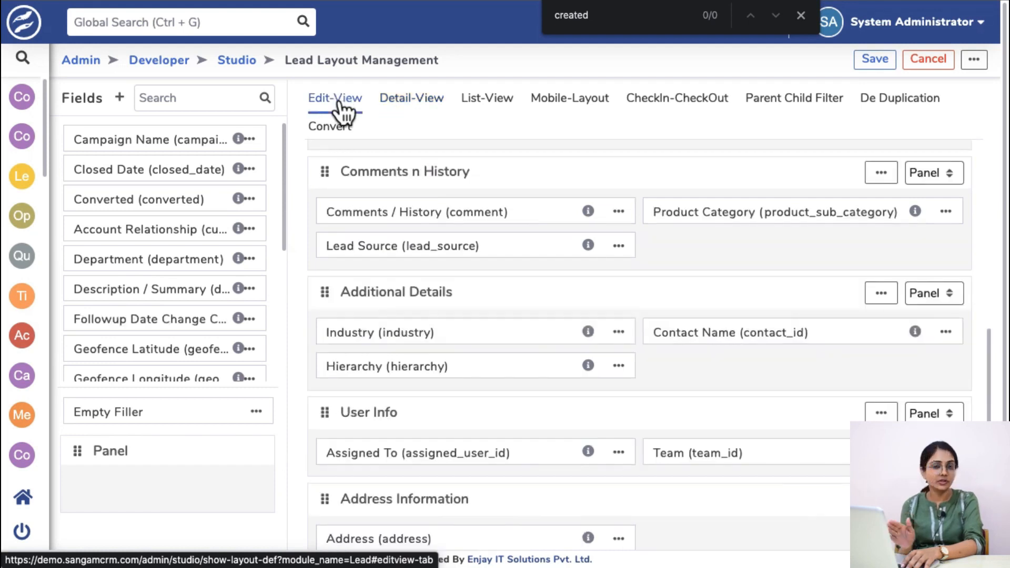
{"action": "left_click", "coordinate": [412, 113]}
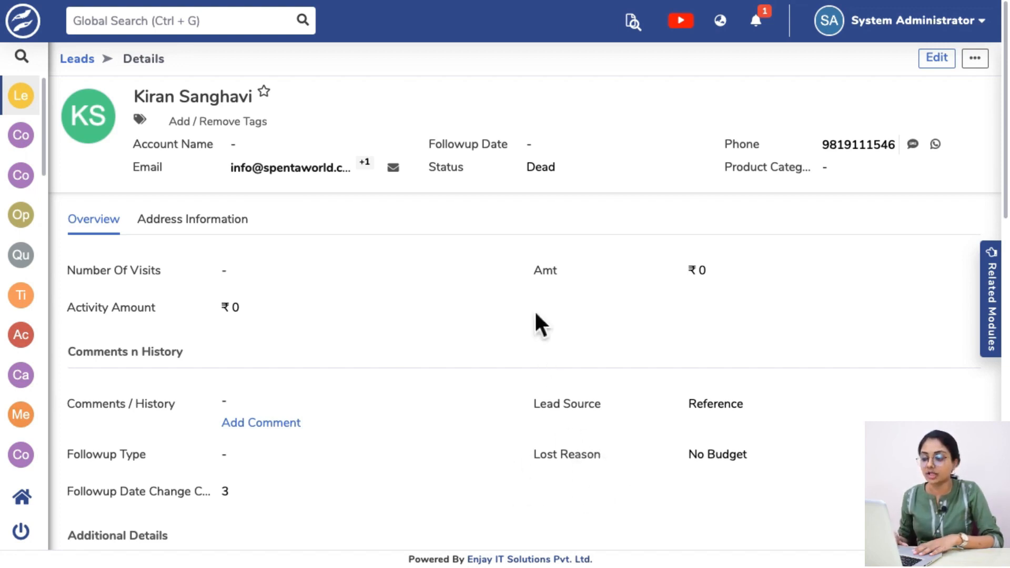
Compare the Dead lead's detail page with its edit form, checking Status, Lost Reason, Designation and the Additional Details section.
{"action": "left_click_drag", "start_coordinate": [423, 168], "coordinate": [553, 177]}
{"action": "left_click", "coordinate": [495, 250]}
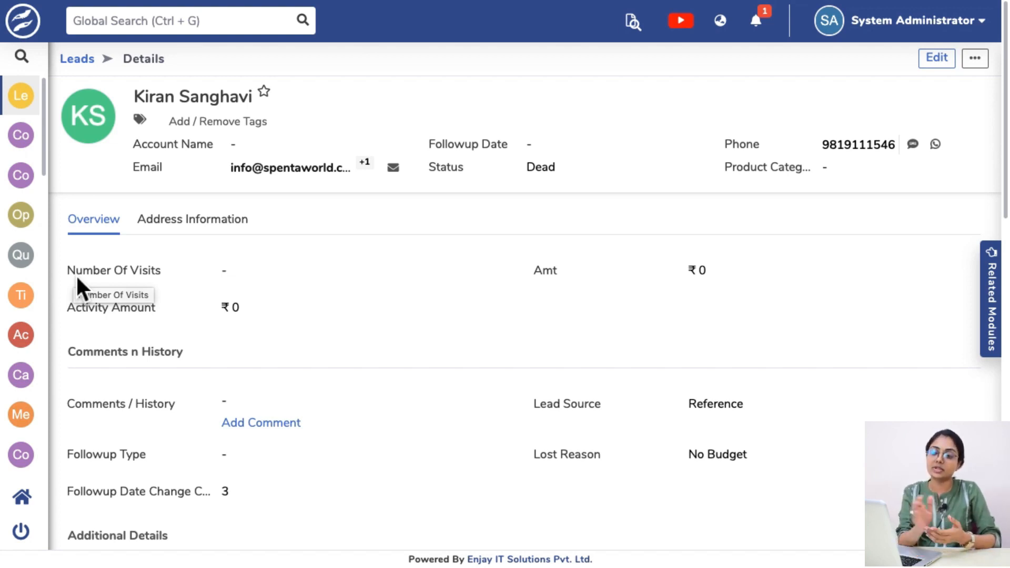
{"action": "key", "text": "ctrl+e"}
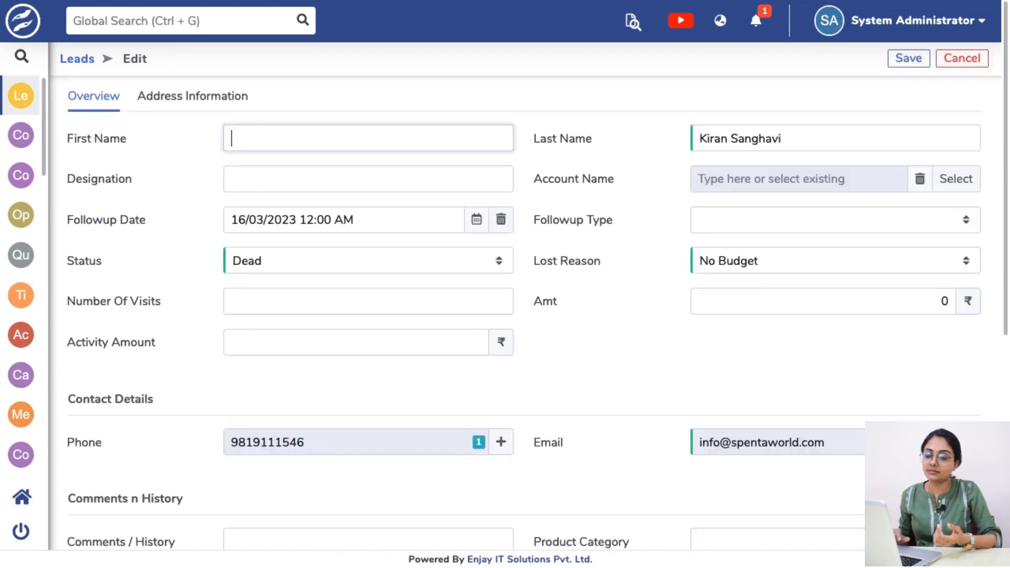
{"action": "scroll", "coordinate": [298, 120], "scroll_direction": "down", "scroll_amount": 2}
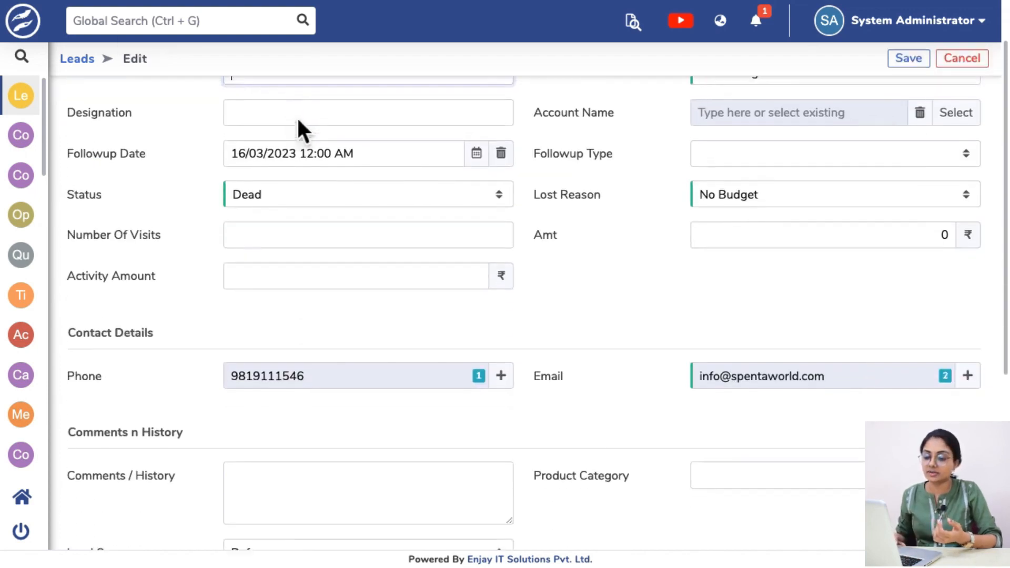
{"action": "scroll", "coordinate": [298, 120], "scroll_direction": "up", "scroll_amount": 2}
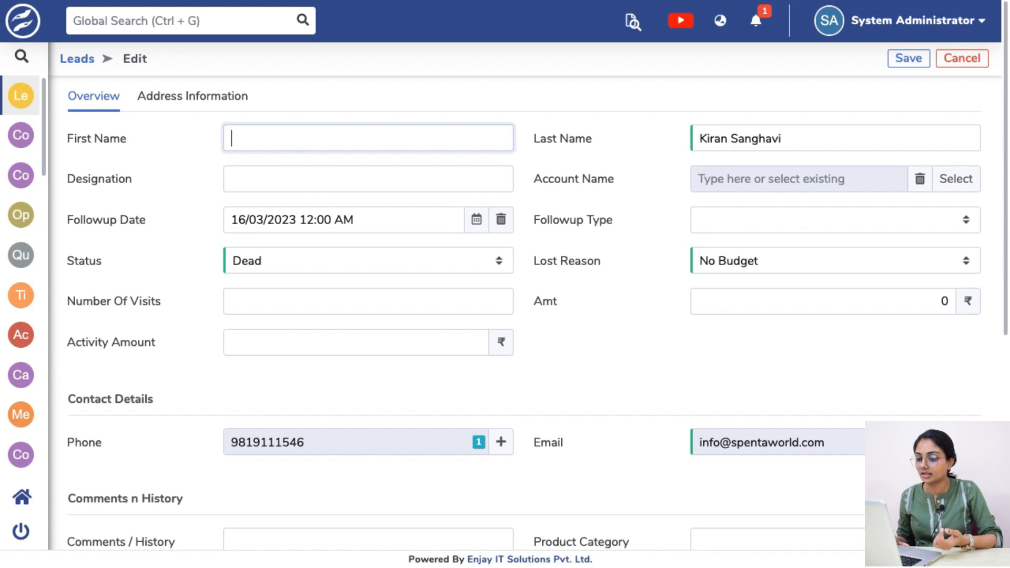
{"action": "left_click", "coordinate": [107, 186]}
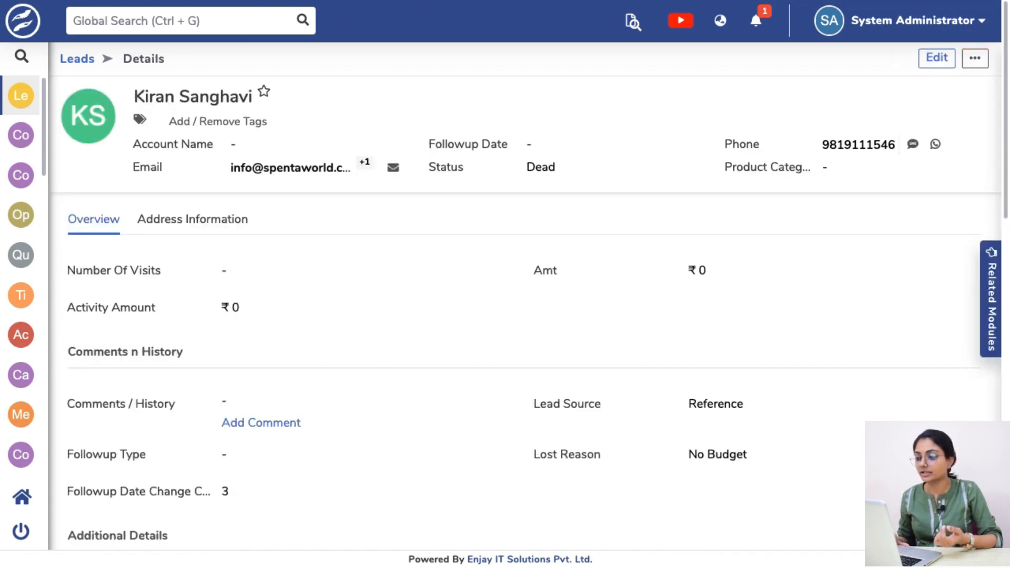
{"action": "scroll", "coordinate": [345, 325], "scroll_direction": "down", "scroll_amount": 5}
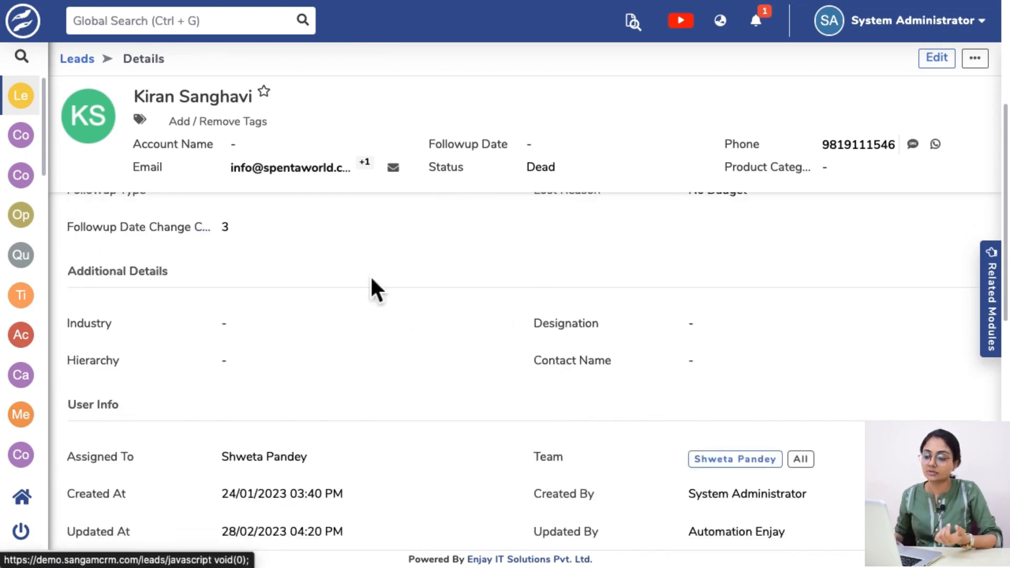
{"action": "scroll", "coordinate": [370, 275], "scroll_direction": "up", "scroll_amount": 5}
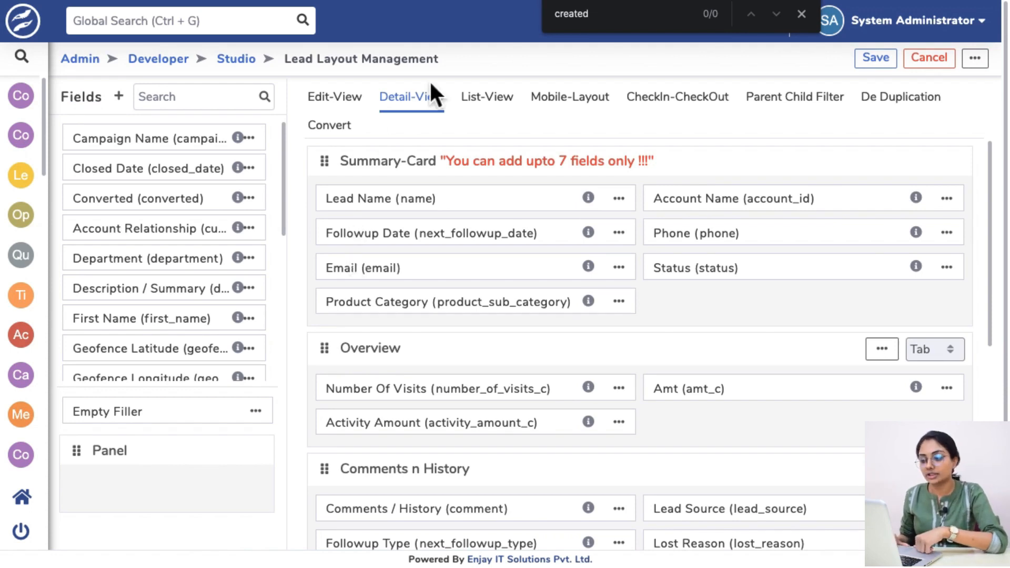
Check the additional layout actions of the Edit-View and Detail-View, comparing Copy To Detail with Copy From Edit.
{"action": "left_click", "coordinate": [365, 110]}
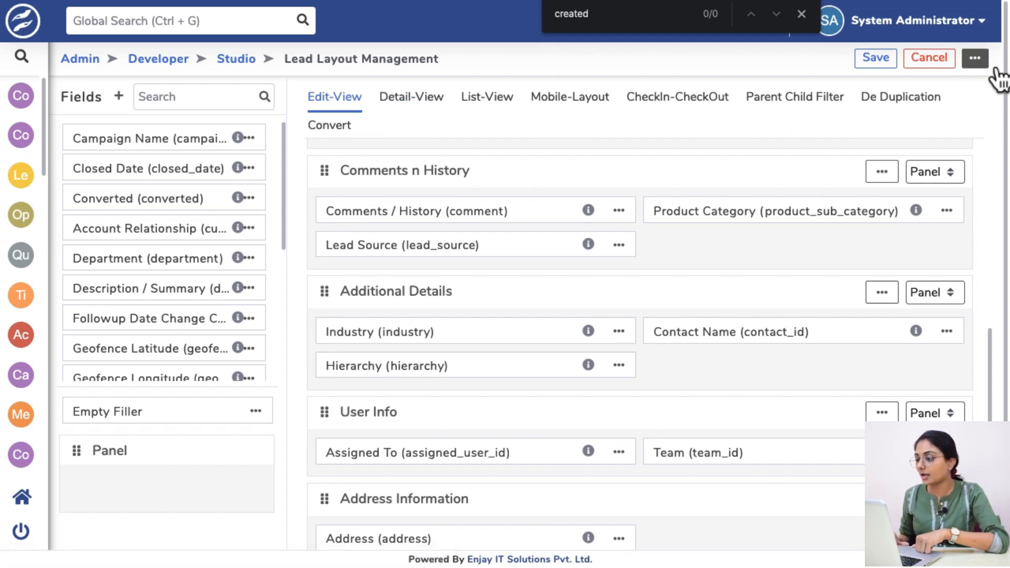
{"action": "left_click", "coordinate": [975, 58]}
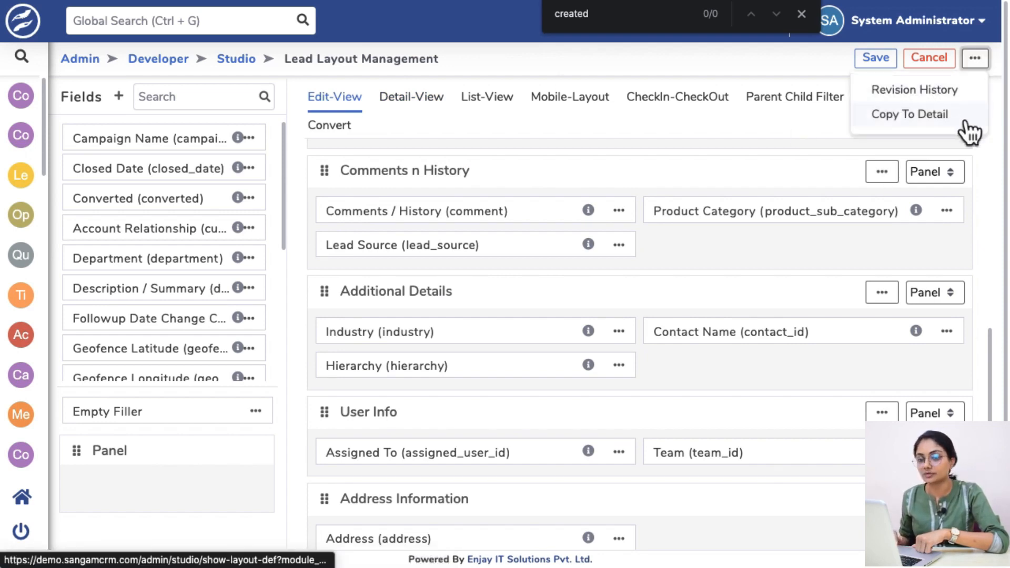
{"action": "left_click", "coordinate": [465, 130]}
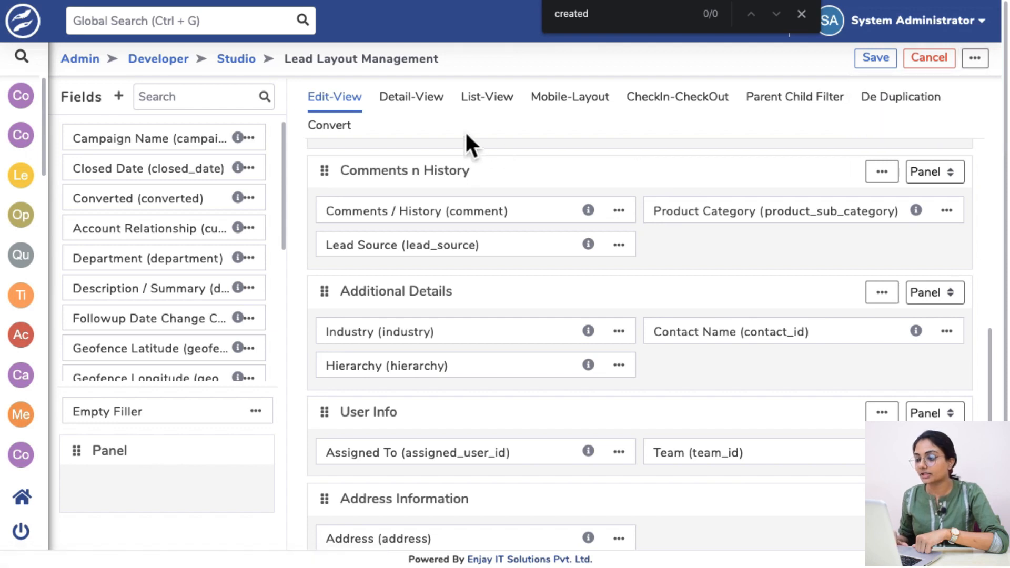
{"action": "left_click", "coordinate": [412, 100]}
{"action": "left_click", "coordinate": [976, 58]}
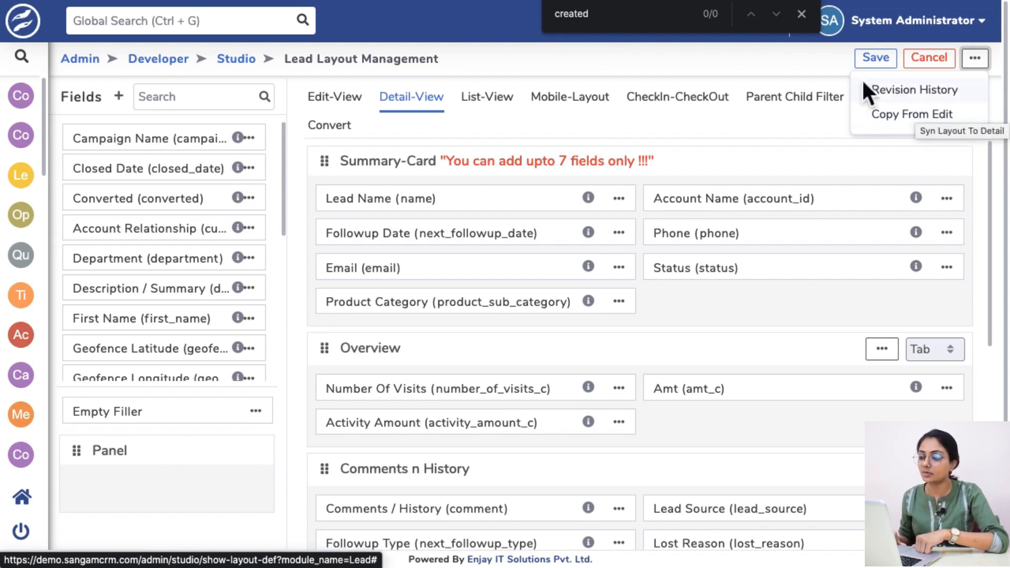
{"action": "left_click", "coordinate": [359, 107]}
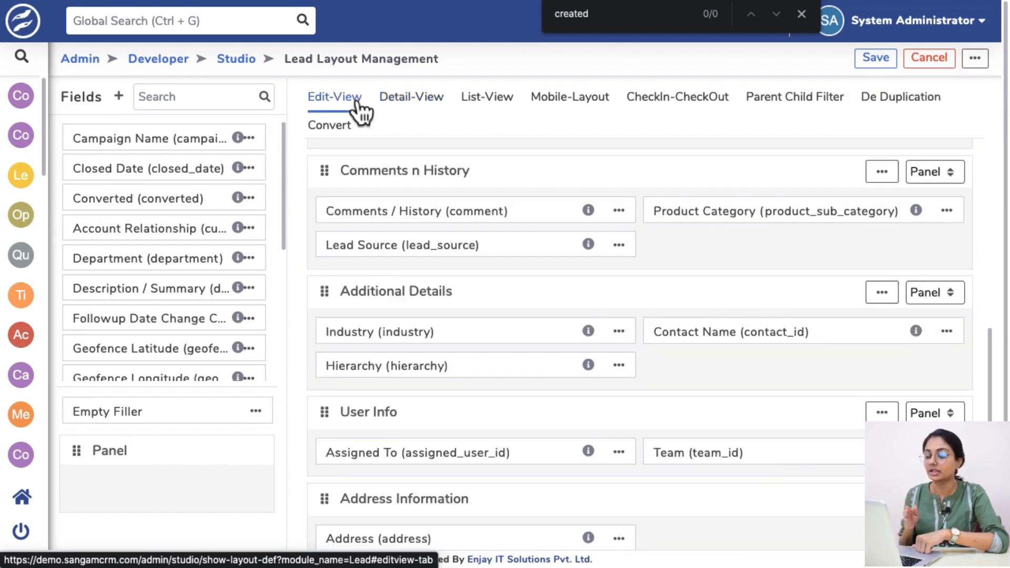
{"action": "left_click", "coordinate": [975, 58]}
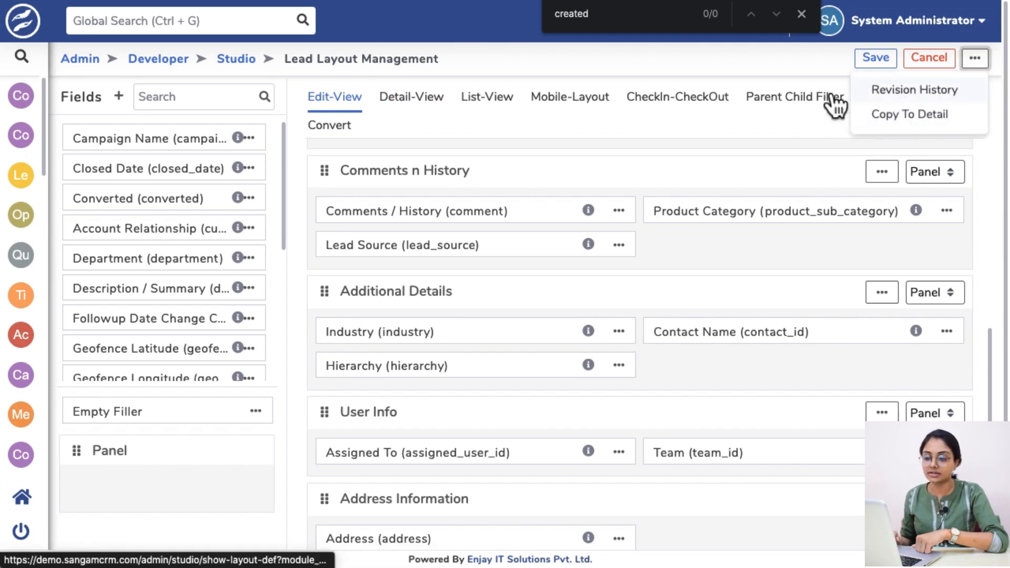
Compare the sections of the lead Edit-View and Detail-View layouts and check the Detail-View's Copy From Edit action.
{"action": "left_click", "coordinate": [405, 105]}
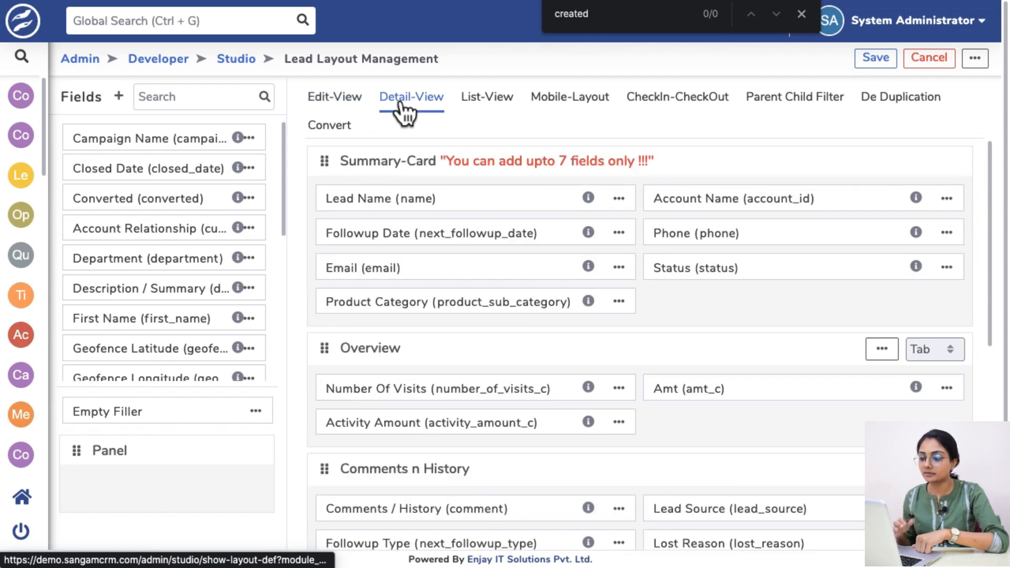
{"action": "left_click", "coordinate": [976, 58]}
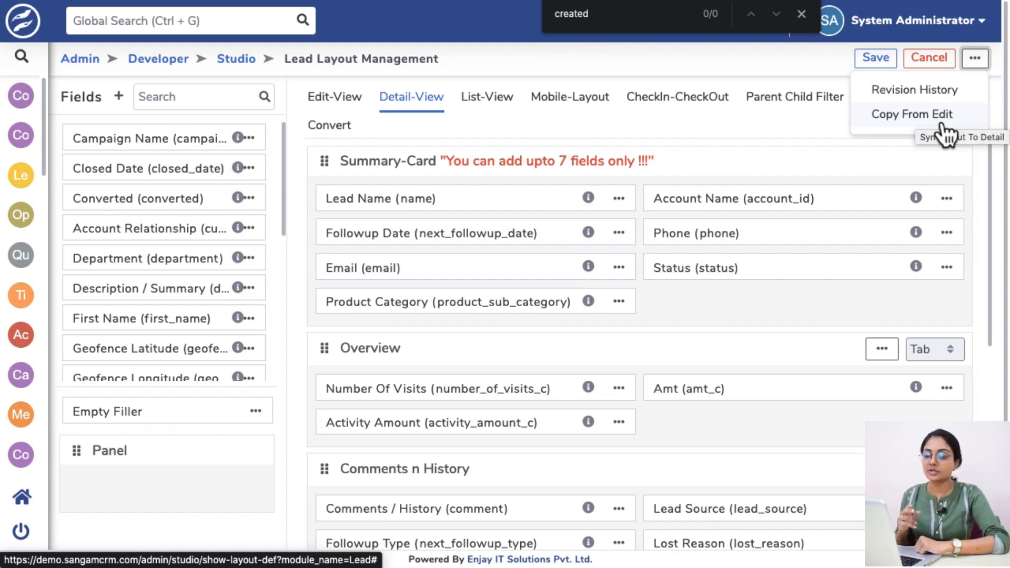
{"action": "left_click", "coordinate": [350, 106]}
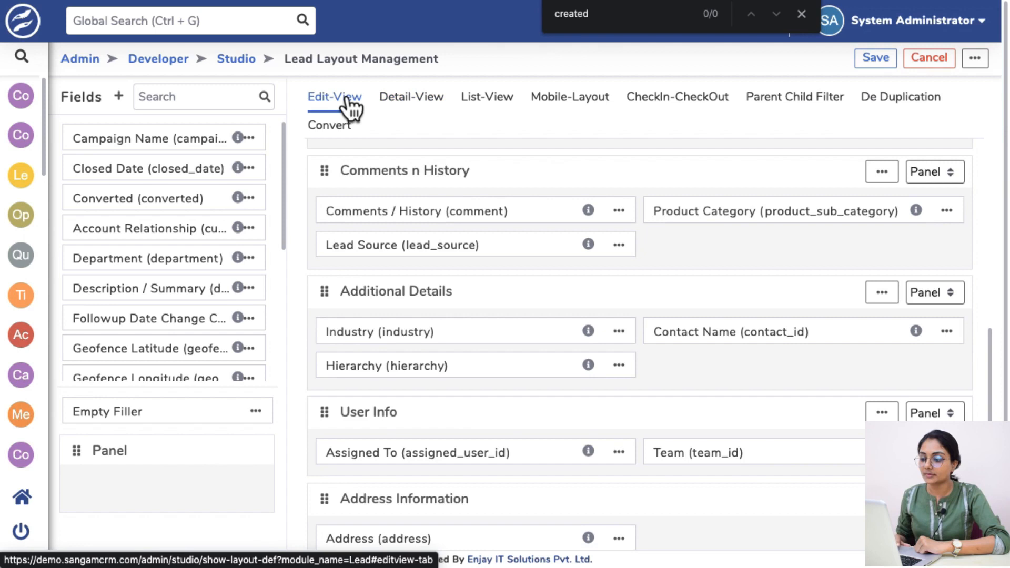
{"action": "scroll", "coordinate": [444, 206], "scroll_direction": "up", "scroll_amount": 5}
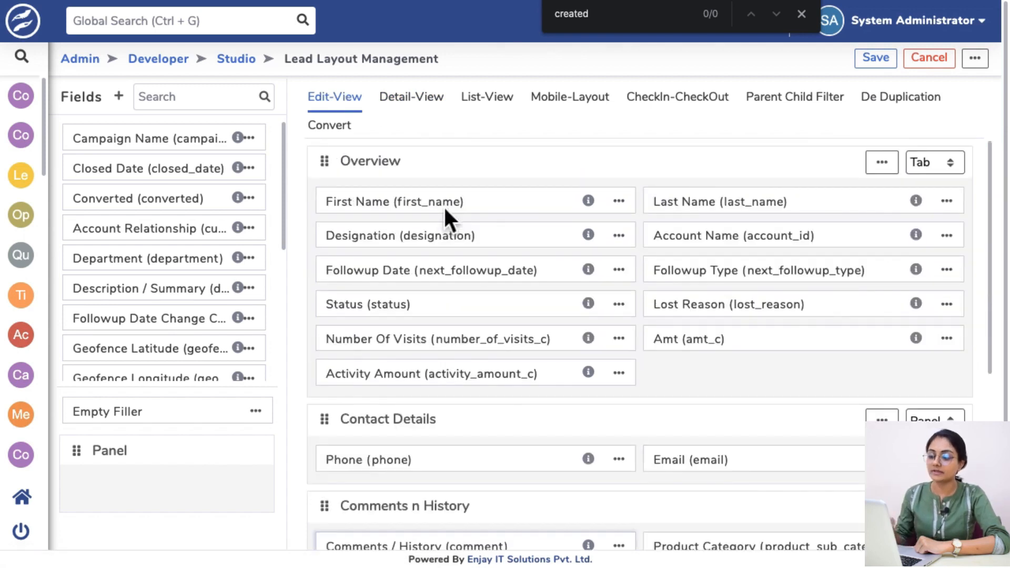
{"action": "scroll", "coordinate": [535, 406], "scroll_direction": "down", "scroll_amount": 3}
{"action": "scroll", "coordinate": [536, 413], "scroll_direction": "down", "scroll_amount": 3}
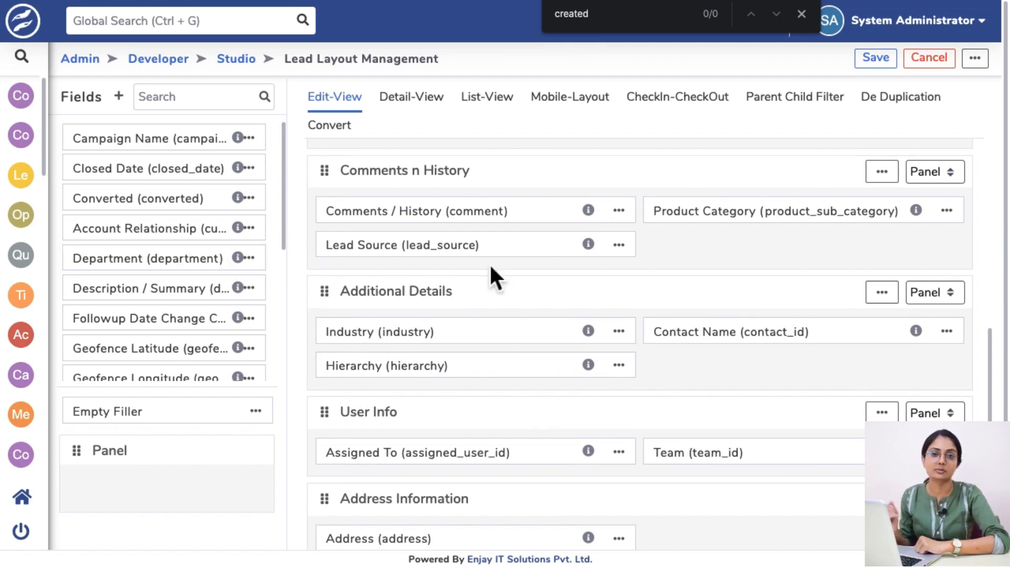
{"action": "left_click", "coordinate": [431, 108]}
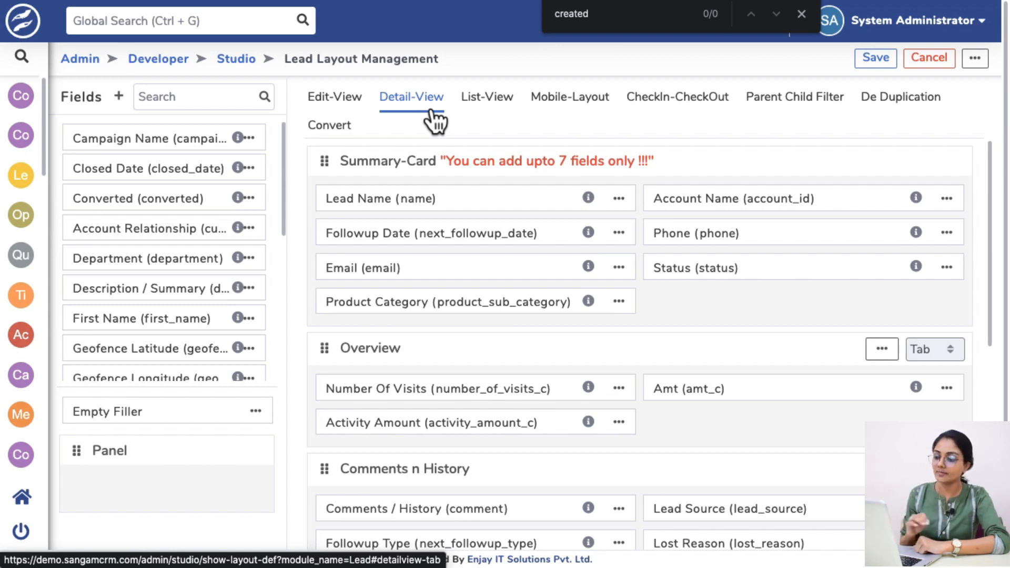
Copy the Edit-View layout into the lead Detail-View with Copy From Edit.
{"action": "left_click", "coordinate": [976, 59]}
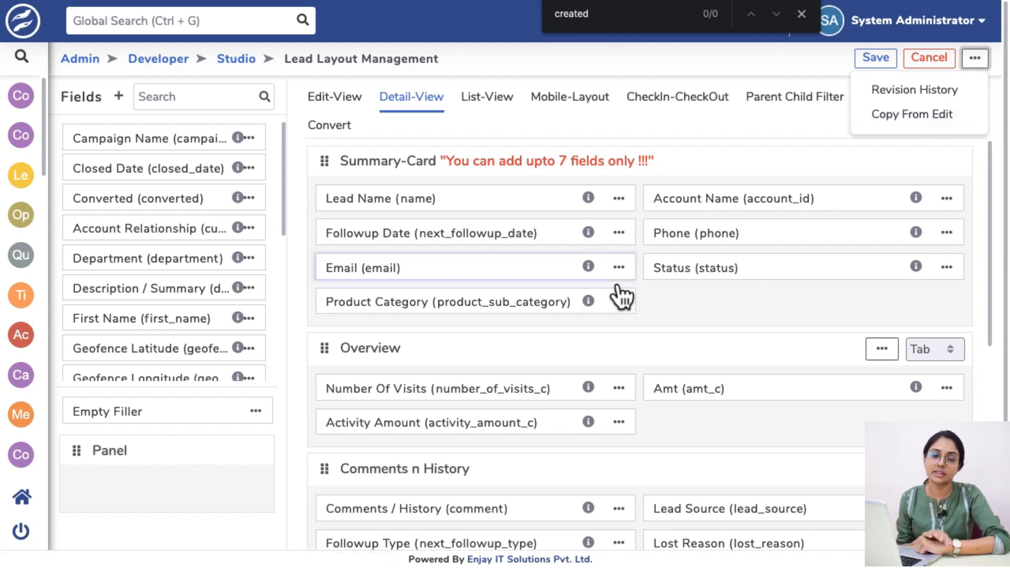
{"action": "left_click", "coordinate": [687, 301]}
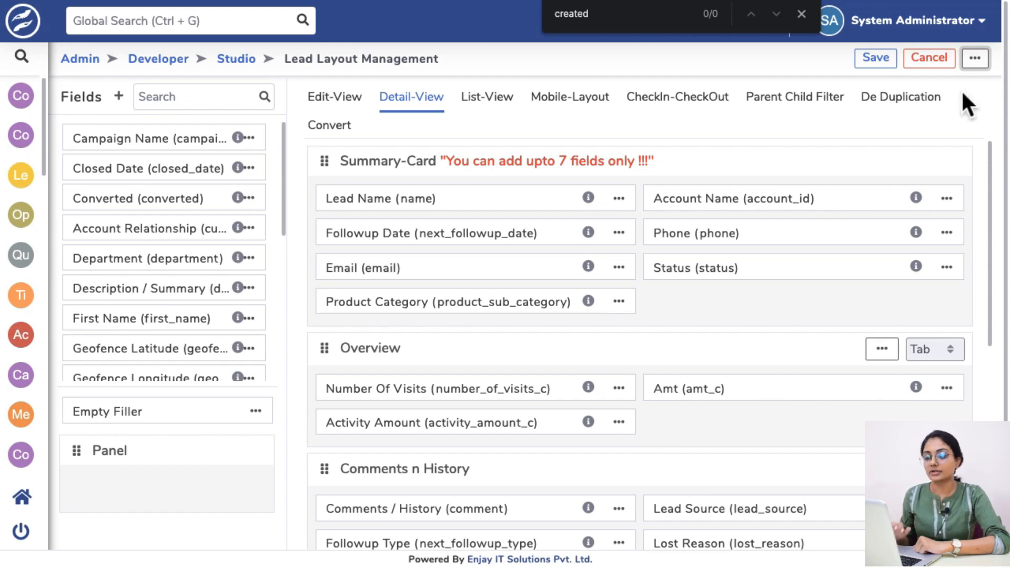
{"action": "left_click", "coordinate": [975, 58]}
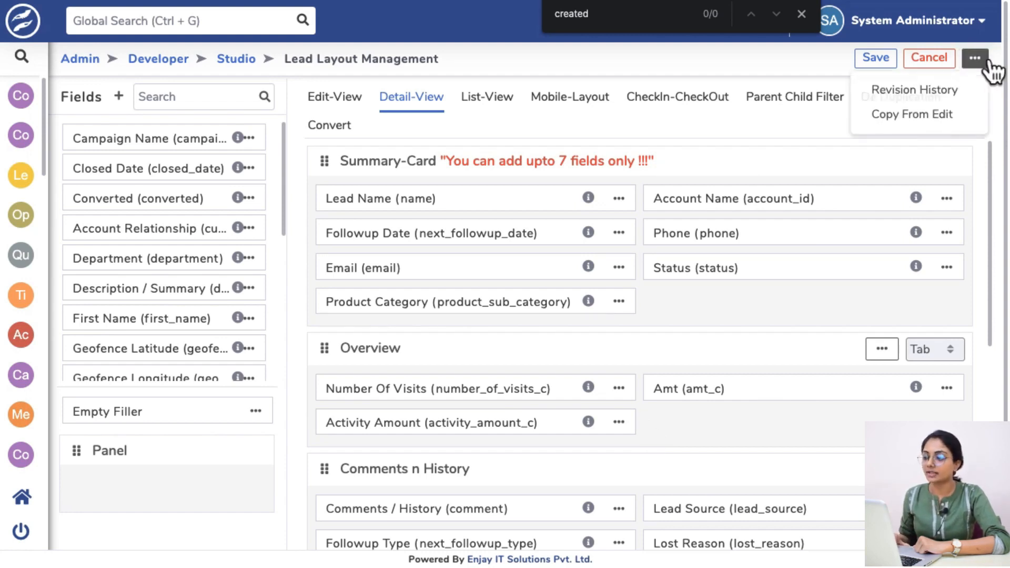
{"action": "left_click", "coordinate": [948, 124]}
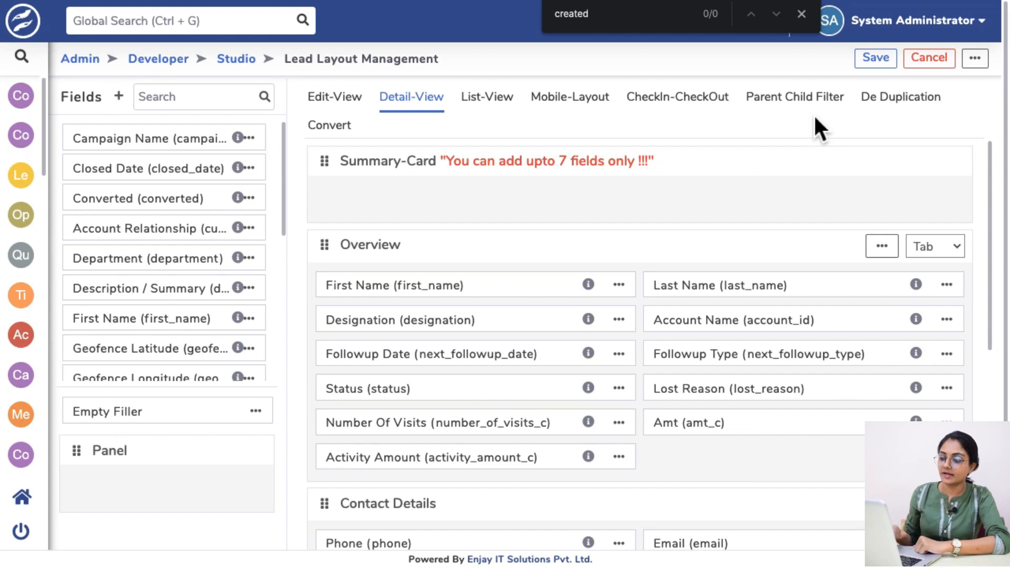
Compare the copied Detail-View sections and fields with the Edit-View layout, including the Summary-Card.
{"action": "left_click", "coordinate": [350, 102]}
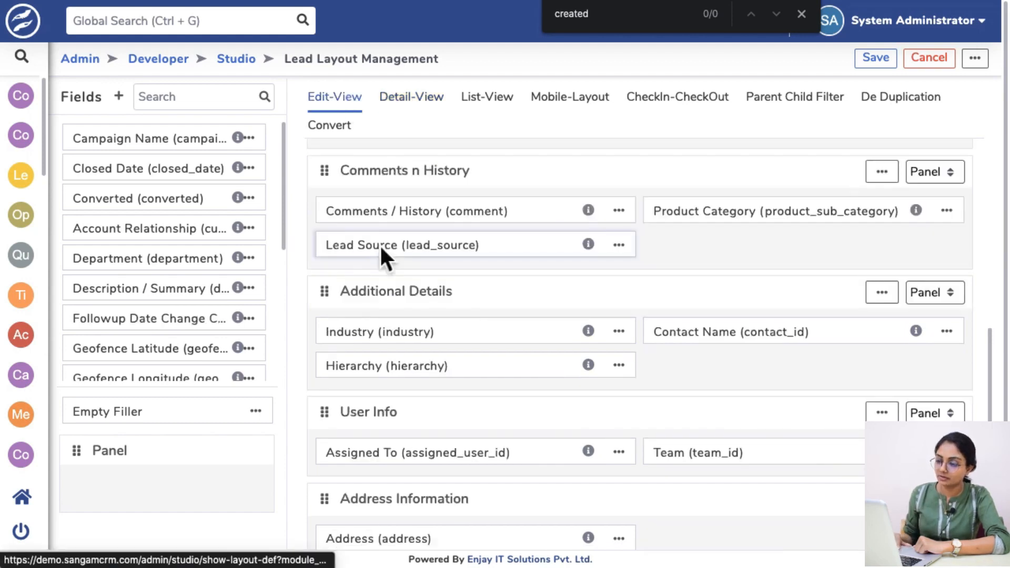
{"action": "scroll", "coordinate": [391, 212], "scroll_direction": "up", "scroll_amount": 5}
{"action": "scroll", "coordinate": [392, 212], "scroll_direction": "down", "scroll_amount": 1}
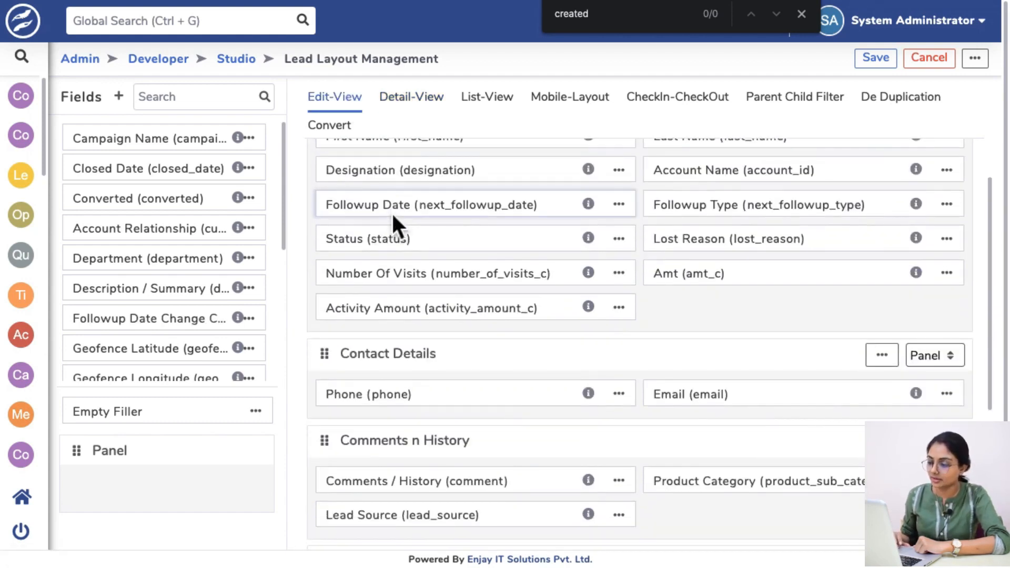
{"action": "scroll", "coordinate": [532, 237], "scroll_direction": "down", "scroll_amount": 3}
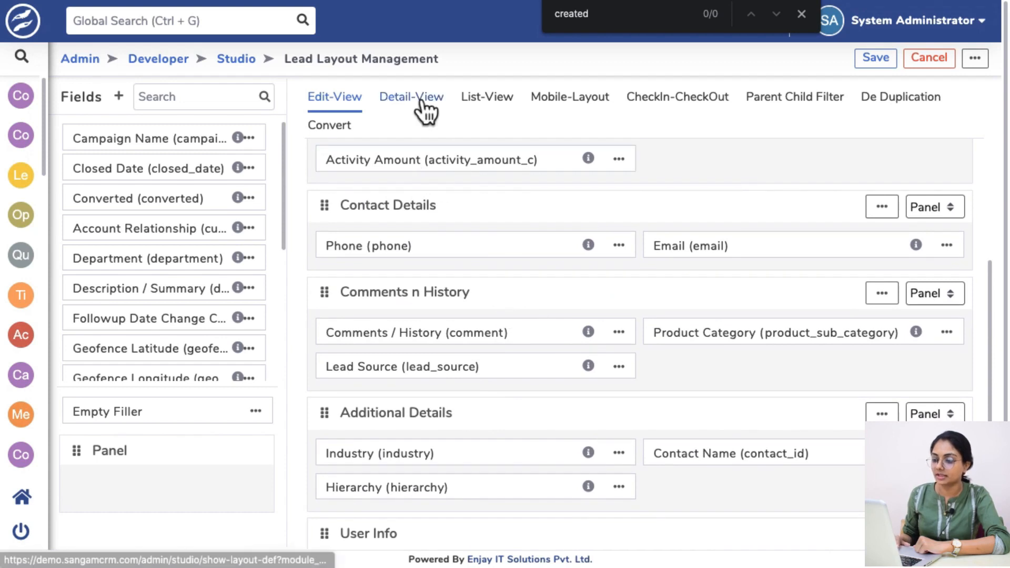
{"action": "left_click", "coordinate": [421, 105]}
{"action": "scroll", "coordinate": [433, 241], "scroll_direction": "down", "scroll_amount": 1}
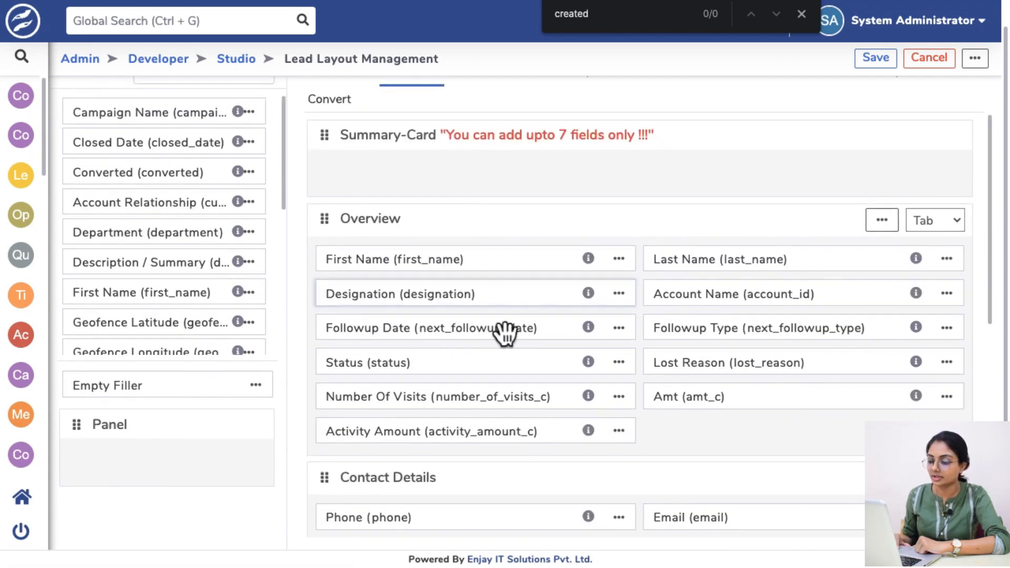
{"action": "scroll", "coordinate": [498, 329], "scroll_direction": "down", "scroll_amount": 7}
{"action": "scroll", "coordinate": [497, 332], "scroll_direction": "down", "scroll_amount": 1}
{"action": "scroll", "coordinate": [498, 332], "scroll_direction": "up", "scroll_amount": 8}
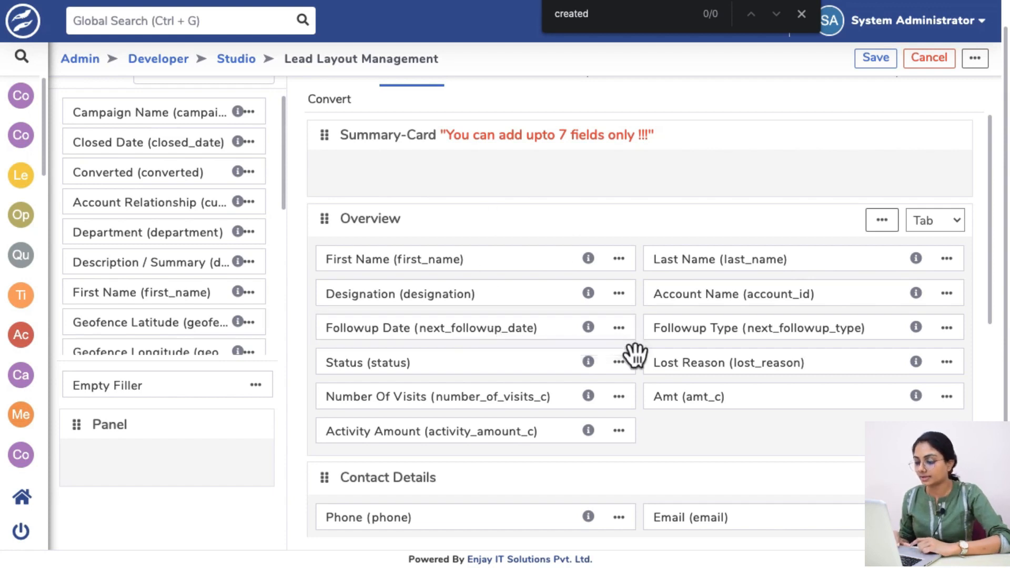
{"action": "key", "text": "ctrl+a"}
{"action": "key", "text": "BackSpace"}
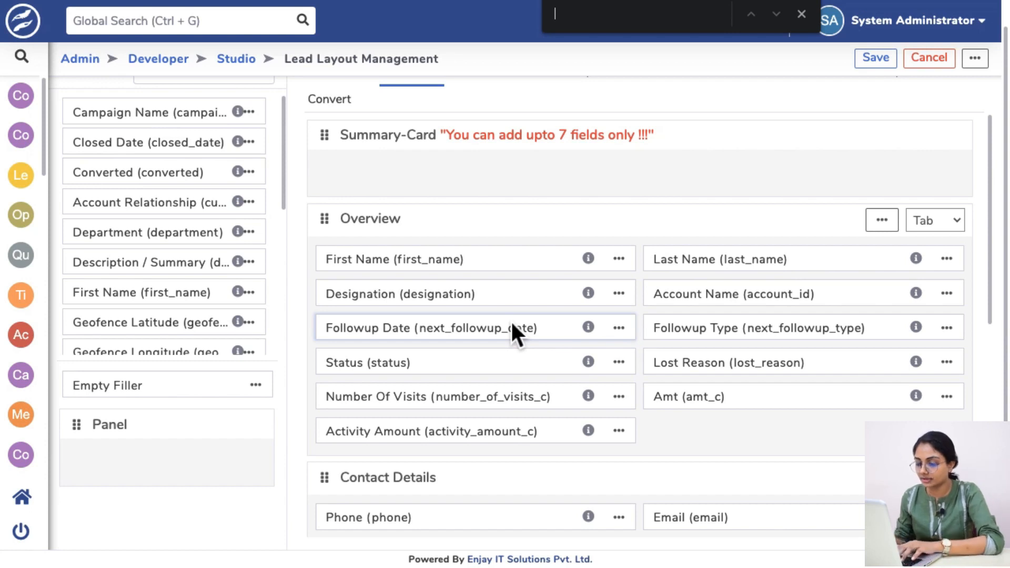
{"action": "scroll", "coordinate": [480, 254], "scroll_direction": "up", "scroll_amount": 1}
{"action": "left_click", "coordinate": [479, 204]}
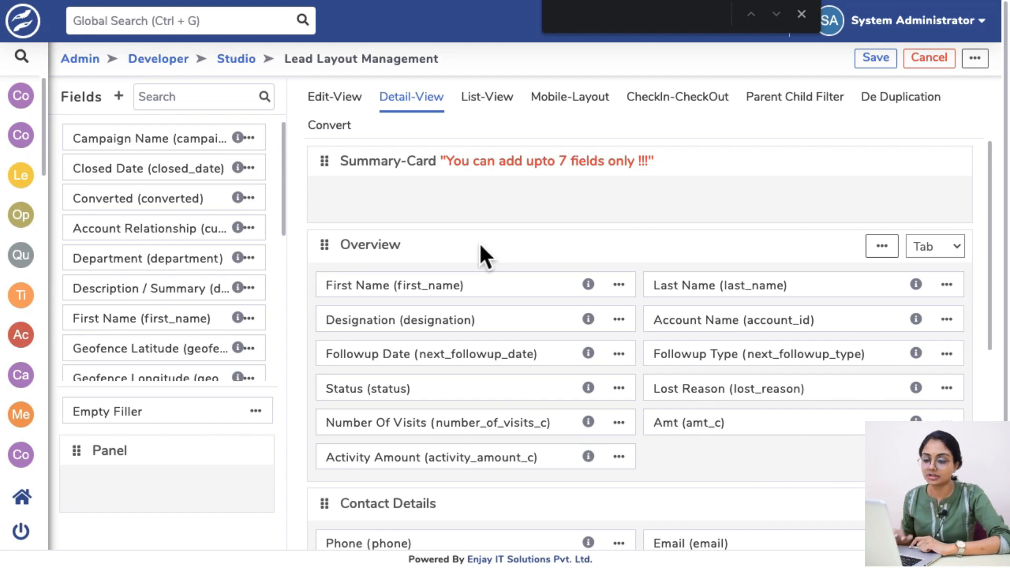
{"action": "mouse_move", "coordinate": [412, 280]}
{"action": "left_mouse_down"}
{"action": "mouse_move", "coordinate": [513, 333]}
{"action": "mouse_move", "coordinate": [271, 316]}
{"action": "left_mouse_up"}
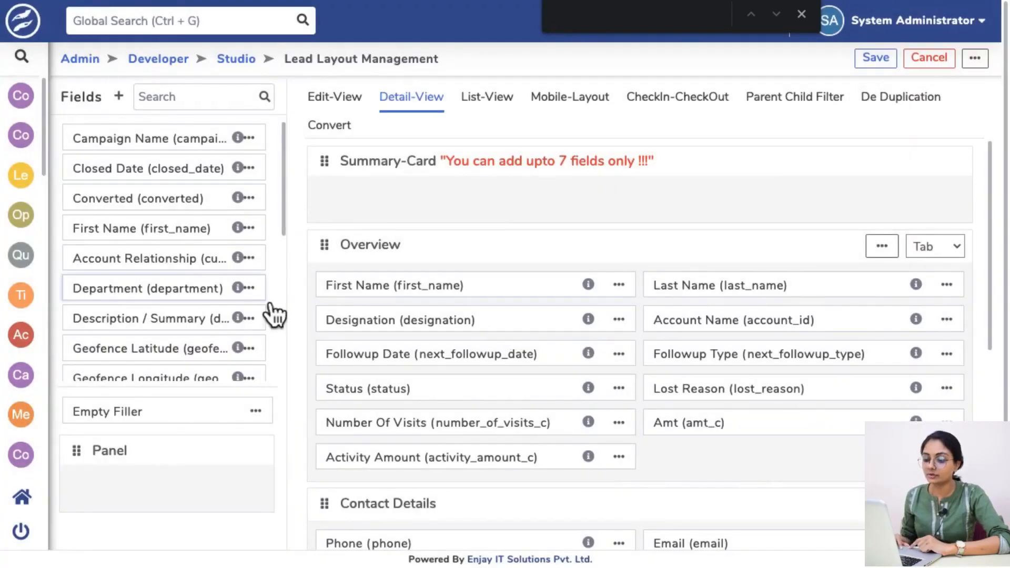
{"action": "scroll", "coordinate": [203, 270], "scroll_direction": "down", "scroll_amount": 5}
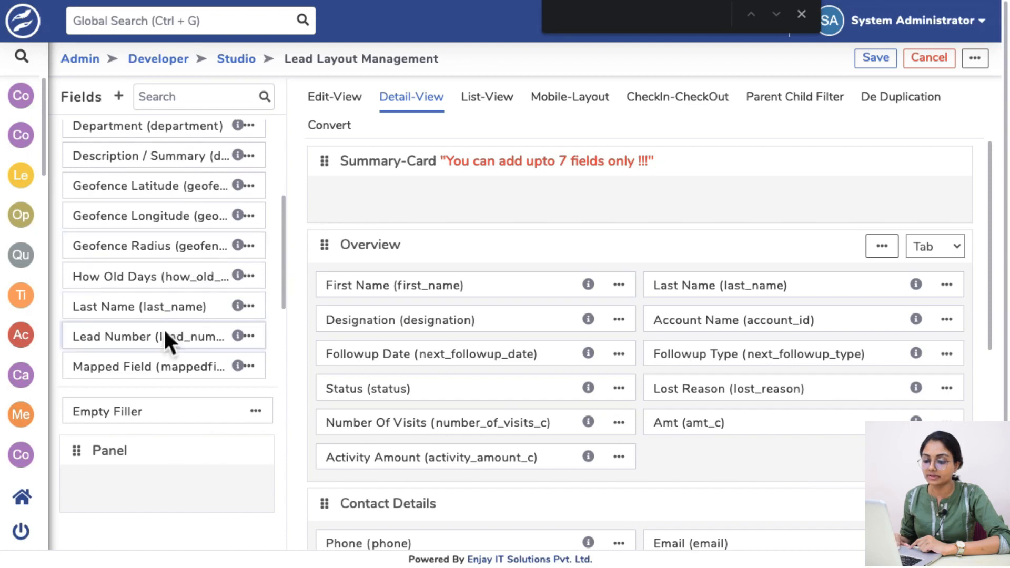
{"action": "left_click_drag", "start_coordinate": [158, 307], "coordinate": [450, 198]}
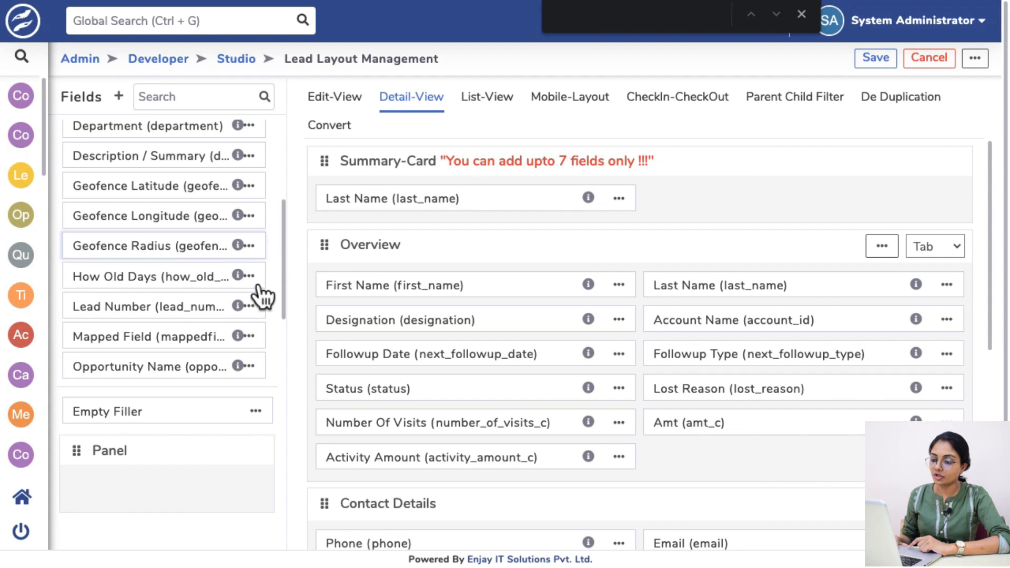
{"action": "left_click", "coordinate": [619, 198]}
{"action": "left_click_drag", "start_coordinate": [517, 200], "coordinate": [165, 335]}
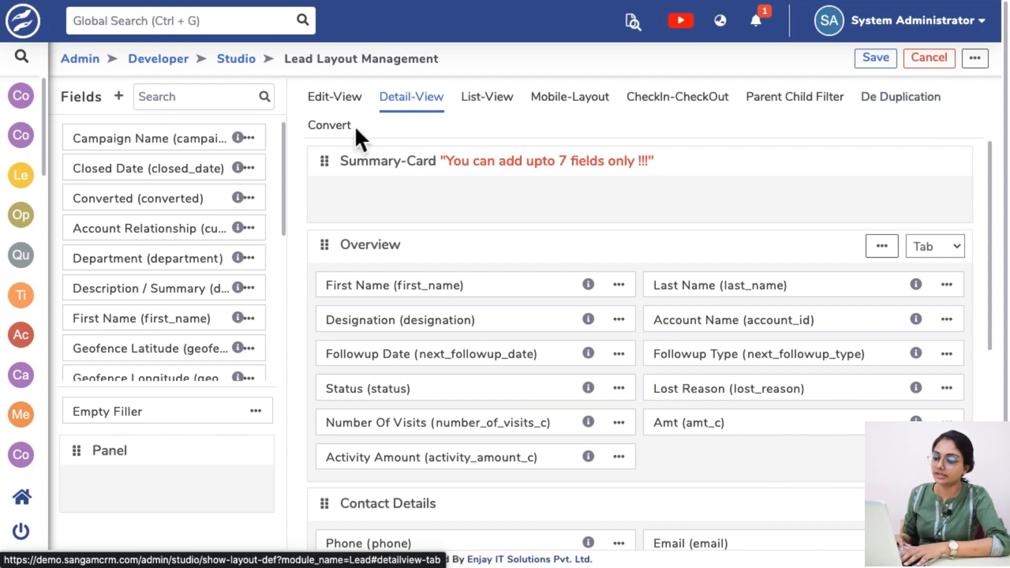
Check the Edit-View once more, then examine all Detail-View sections and the list of available fields.
{"action": "left_click", "coordinate": [346, 108]}
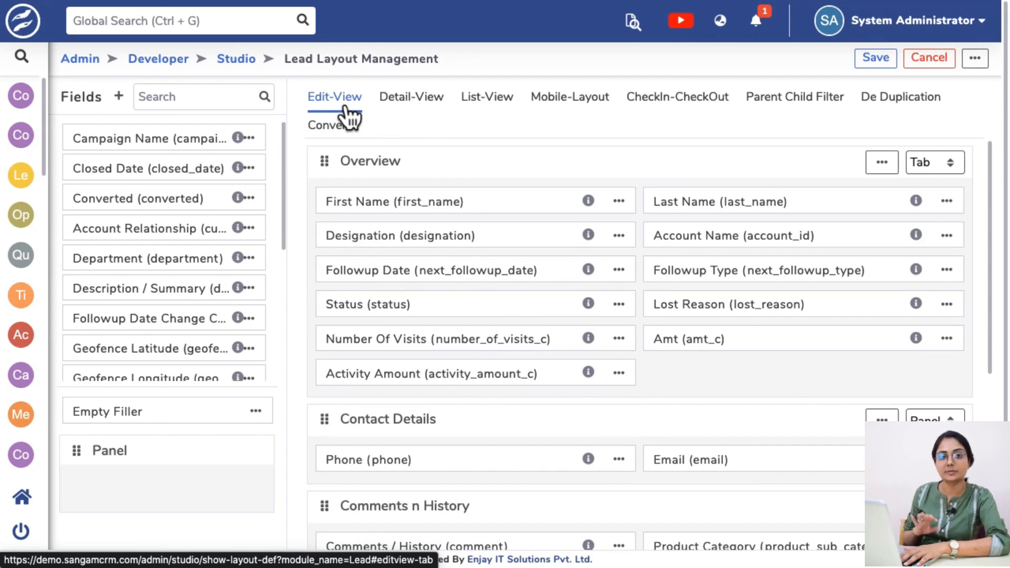
{"action": "left_click", "coordinate": [427, 110]}
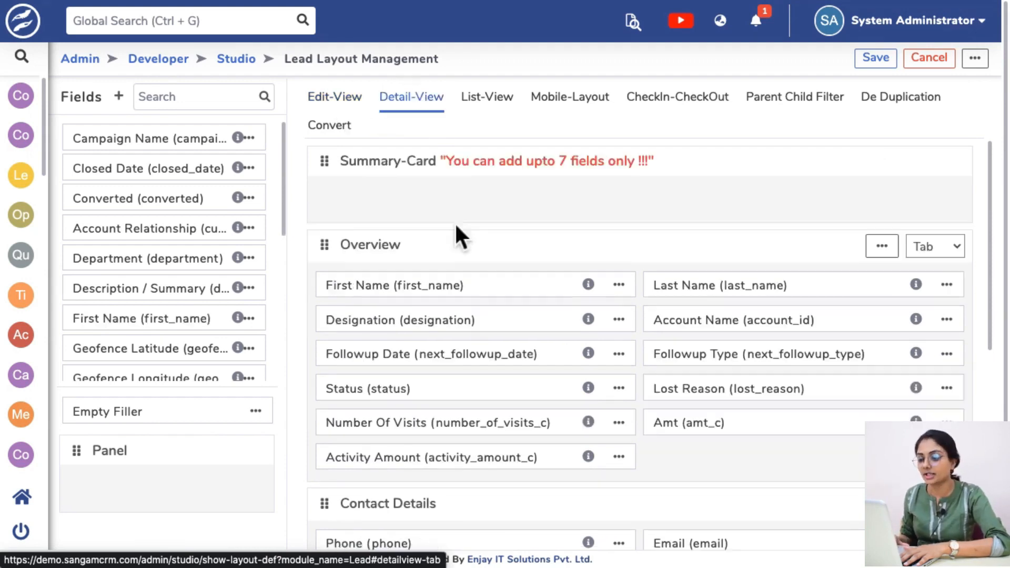
{"action": "scroll", "coordinate": [473, 312], "scroll_direction": "down", "scroll_amount": 7}
{"action": "scroll", "coordinate": [479, 327], "scroll_direction": "up", "scroll_amount": 7}
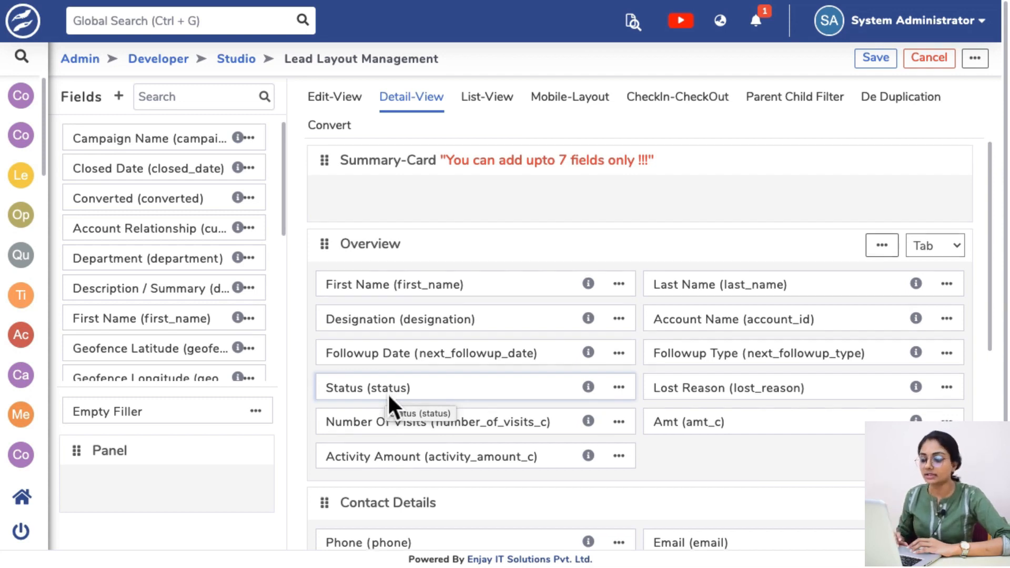
{"action": "scroll", "coordinate": [387, 393], "scroll_direction": "down", "scroll_amount": 4}
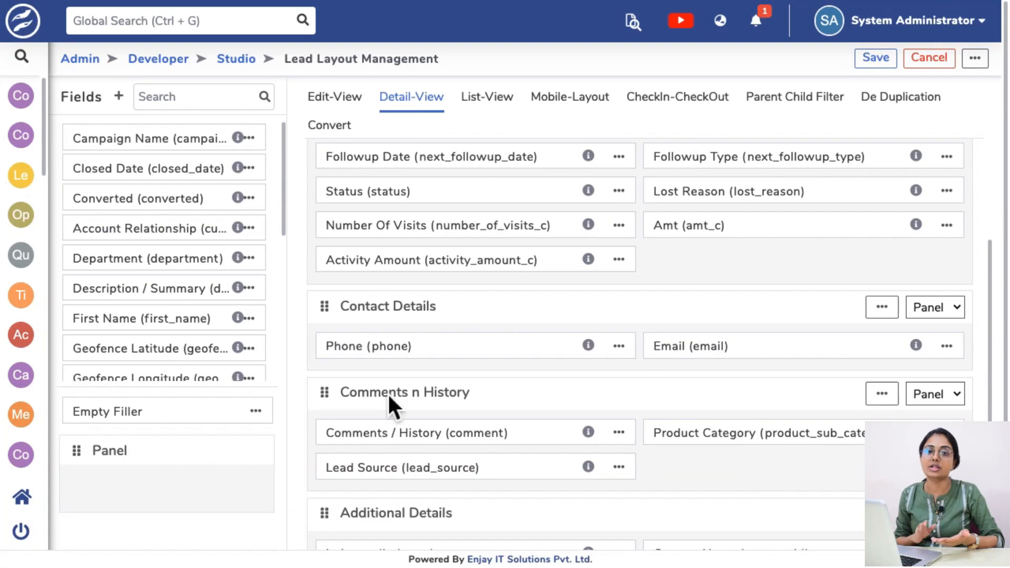
{"action": "scroll", "coordinate": [453, 427], "scroll_direction": "down", "scroll_amount": 4}
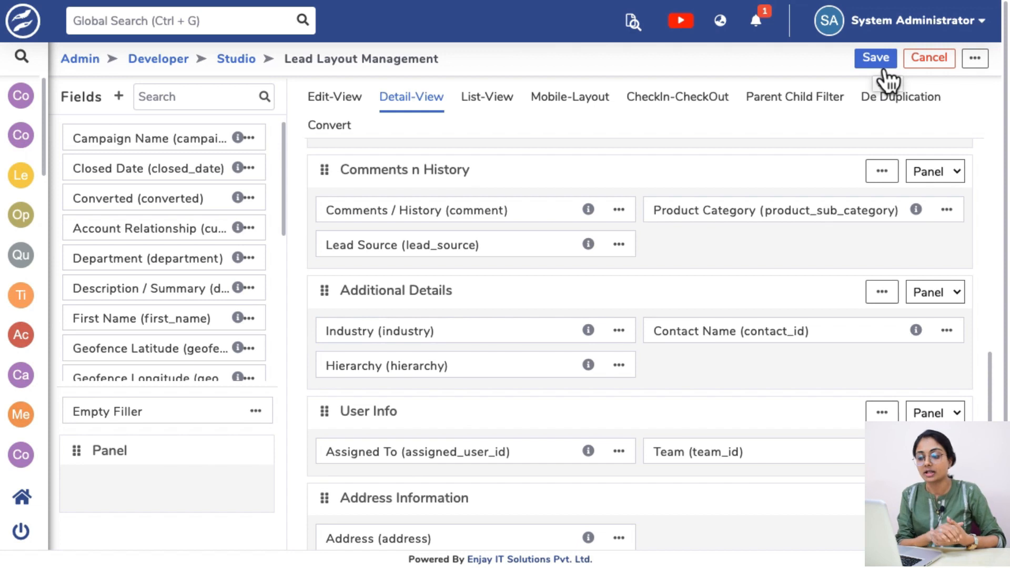
{"action": "scroll", "coordinate": [141, 241], "scroll_direction": "down", "scroll_amount": 5}
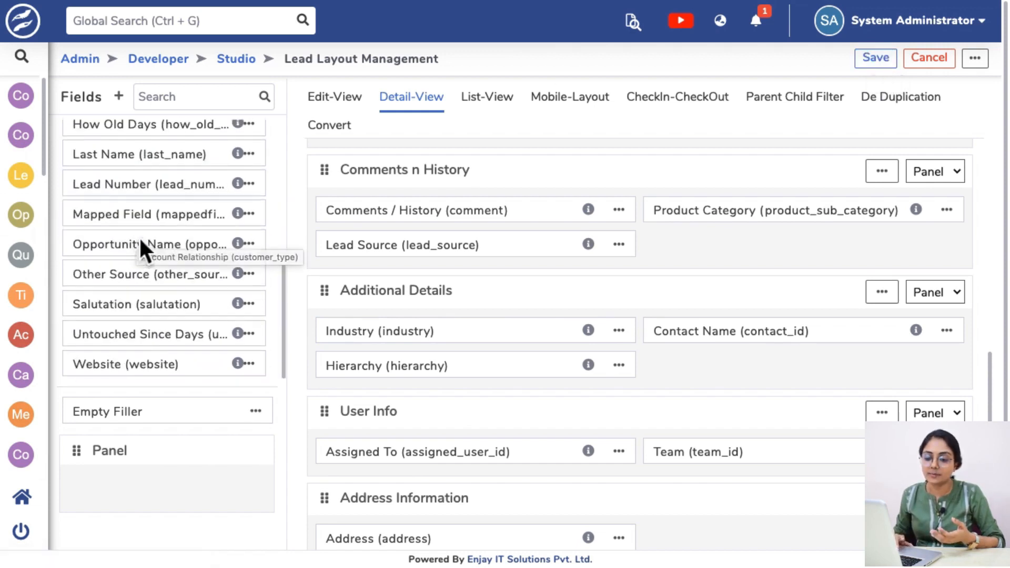
{"action": "scroll", "coordinate": [139, 236], "scroll_direction": "up", "scroll_amount": 5}
{"action": "left_click", "coordinate": [175, 104]}
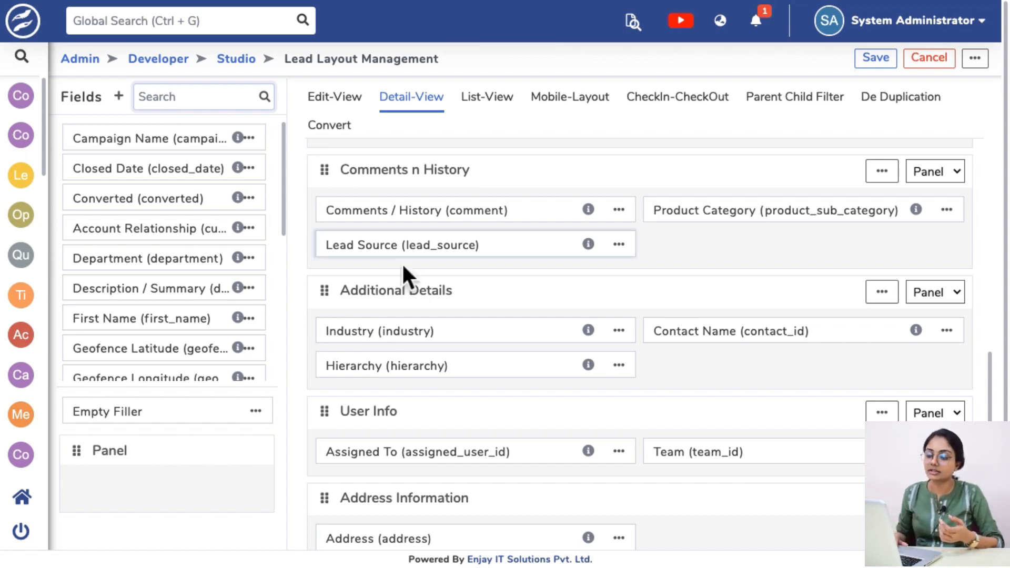
{"action": "scroll", "coordinate": [419, 295], "scroll_direction": "down", "scroll_amount": 1}
{"action": "scroll", "coordinate": [435, 337], "scroll_direction": "up", "scroll_amount": 5}
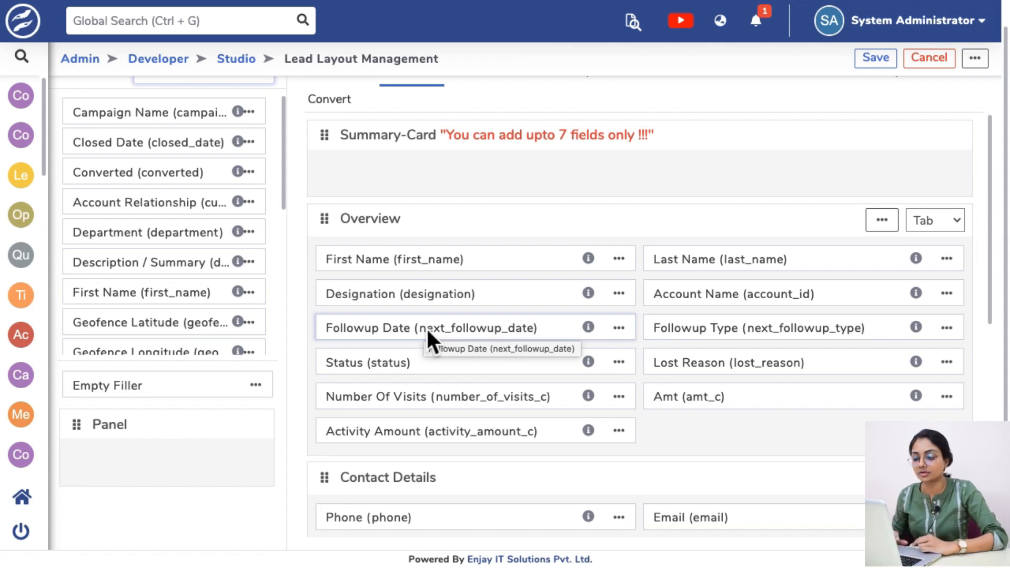
Move First Name, Last Name, Status, Designation, Product Category and Followup Date into the Detail-View's Summary-Card and save the layout.
{"action": "left_click_drag", "start_coordinate": [425, 260], "coordinate": [421, 172]}
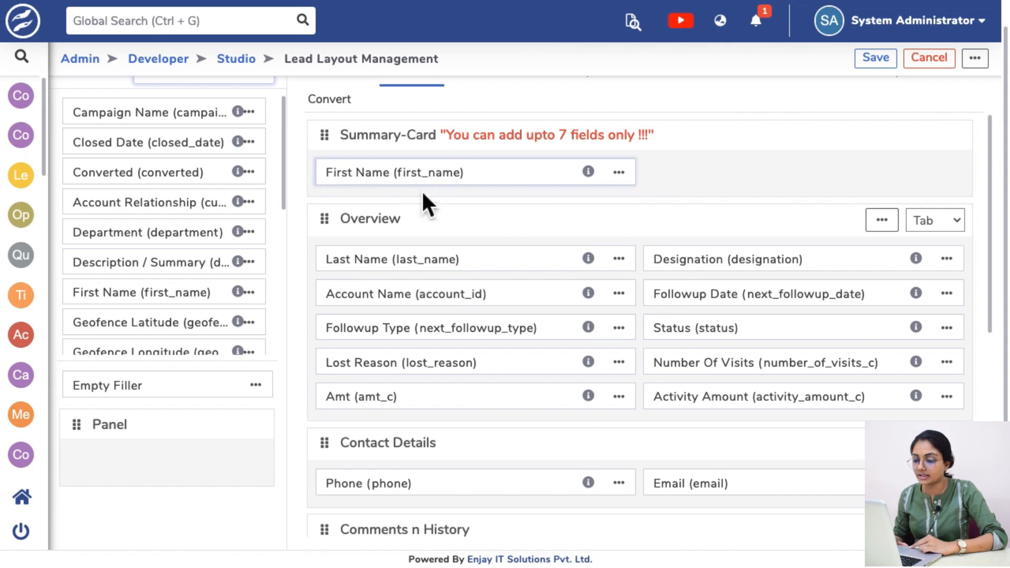
{"action": "left_click_drag", "start_coordinate": [424, 261], "coordinate": [757, 172]}
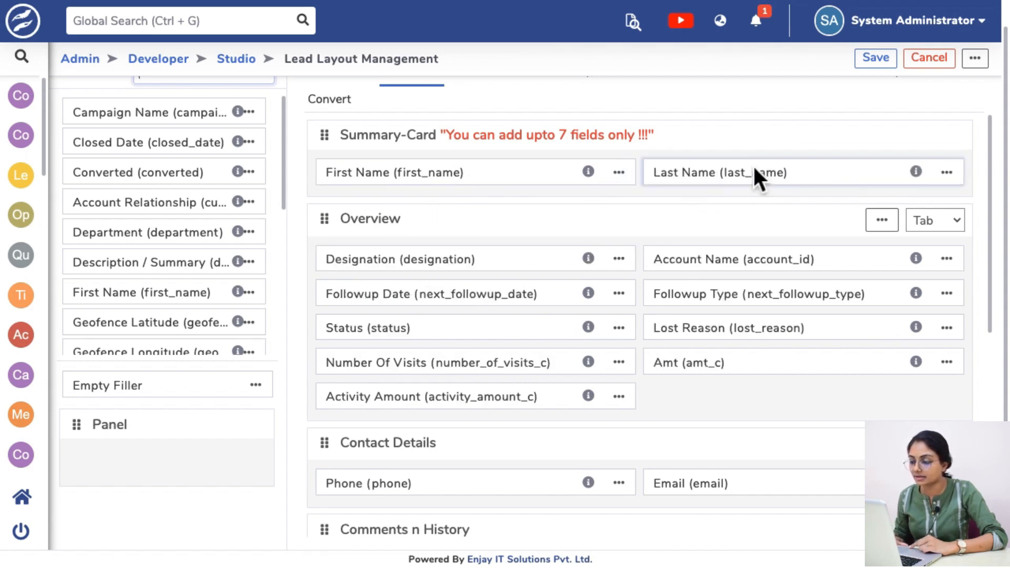
{"action": "left_click_drag", "start_coordinate": [394, 329], "coordinate": [464, 223]}
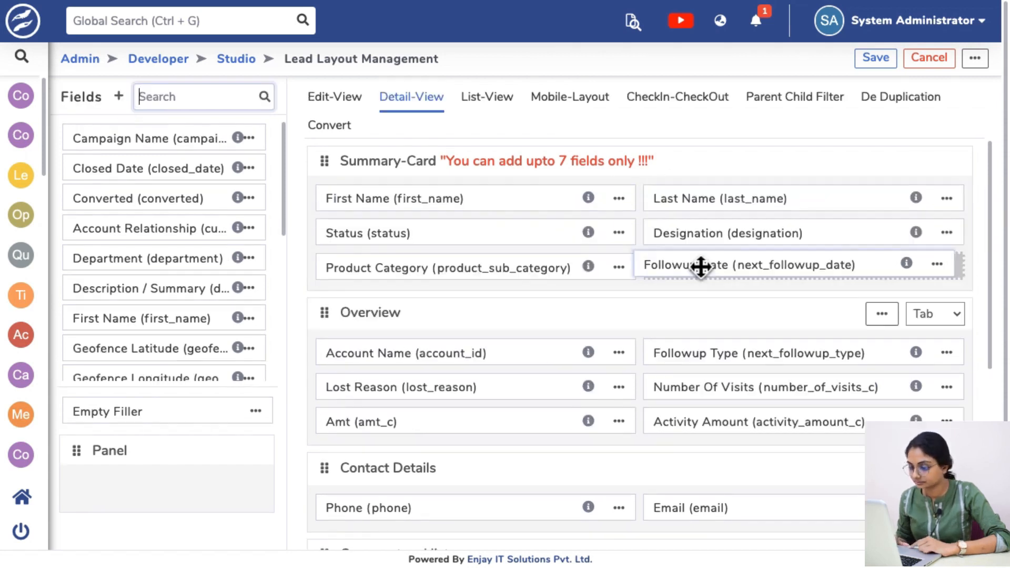
{"action": "left_click_drag", "start_coordinate": [701, 267], "coordinate": [697, 262]}
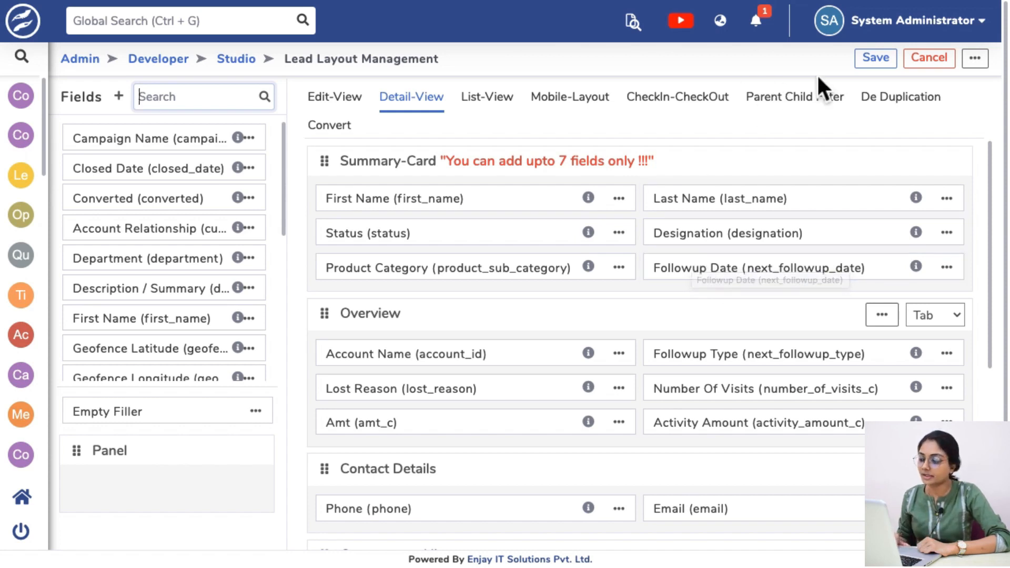
{"action": "left_click", "coordinate": [888, 60]}
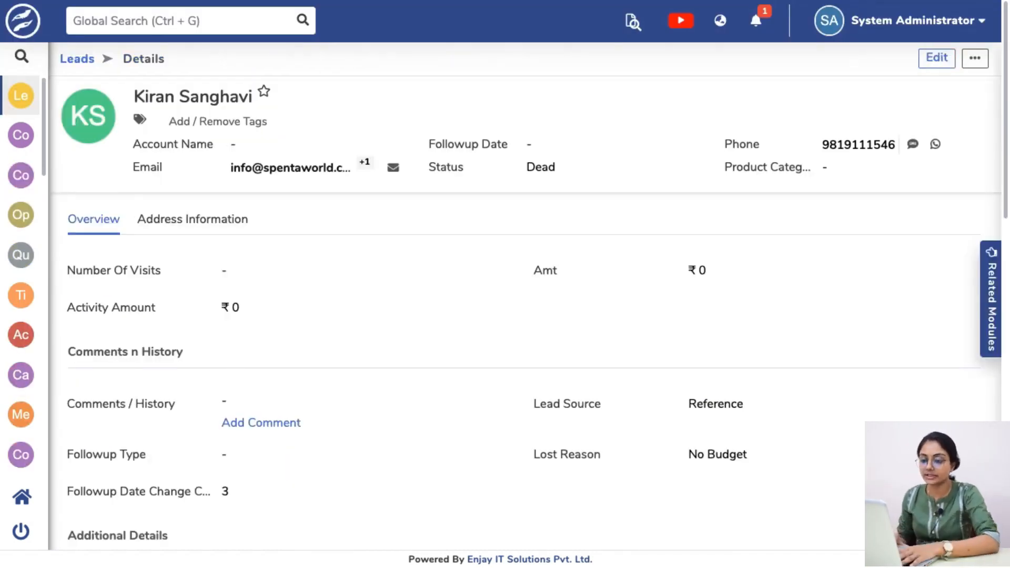
Duplicate the open lead's details tab to load the saved layout, and check the name and other fields in its summary card.
{"action": "scroll", "coordinate": [384, 237], "scroll_direction": "down", "scroll_amount": 4}
{"action": "scroll", "coordinate": [385, 236], "scroll_direction": "up", "scroll_amount": 4}
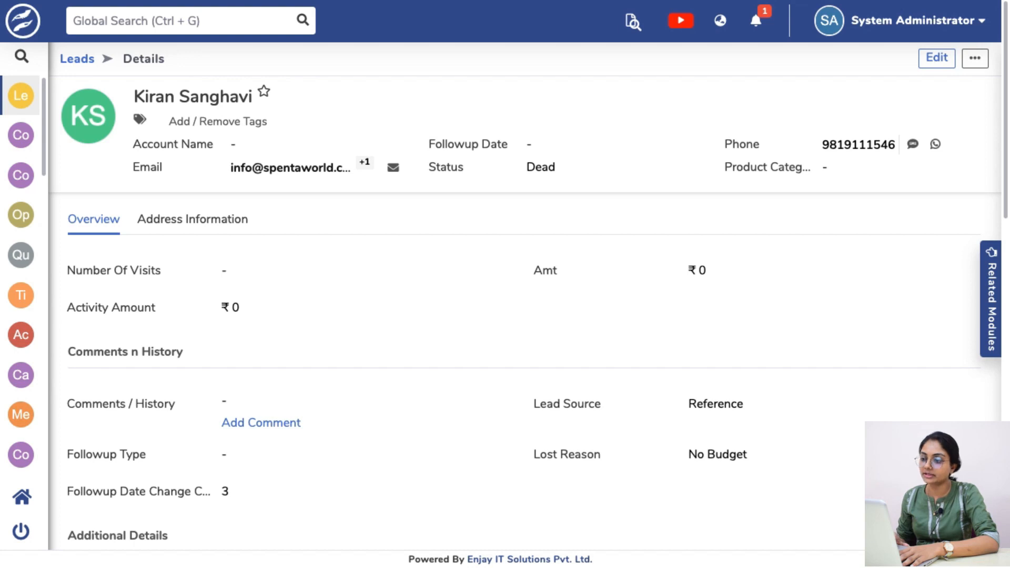
{"action": "right_click", "coordinate": [435, 0]}
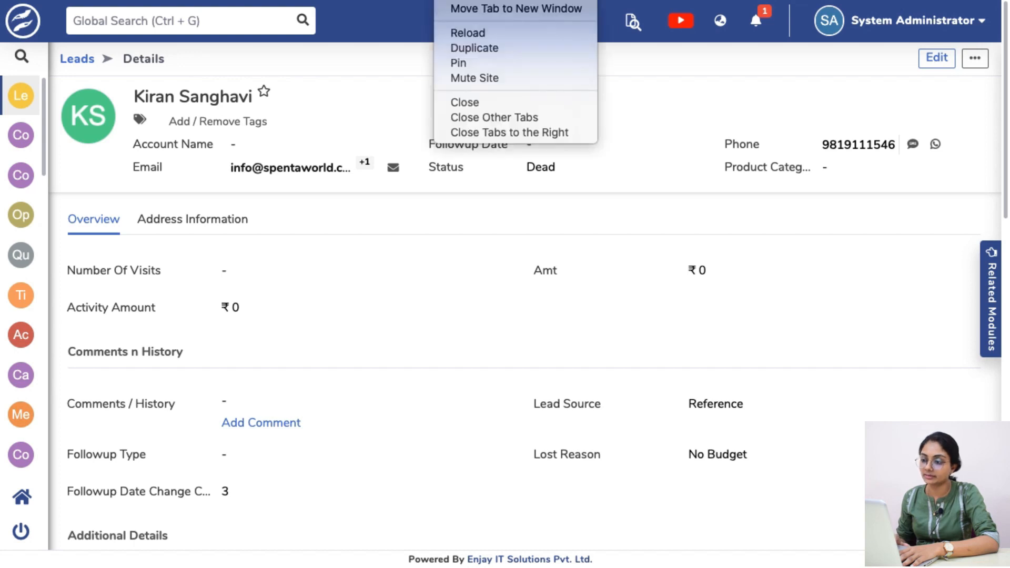
{"action": "left_click", "coordinate": [478, 52]}
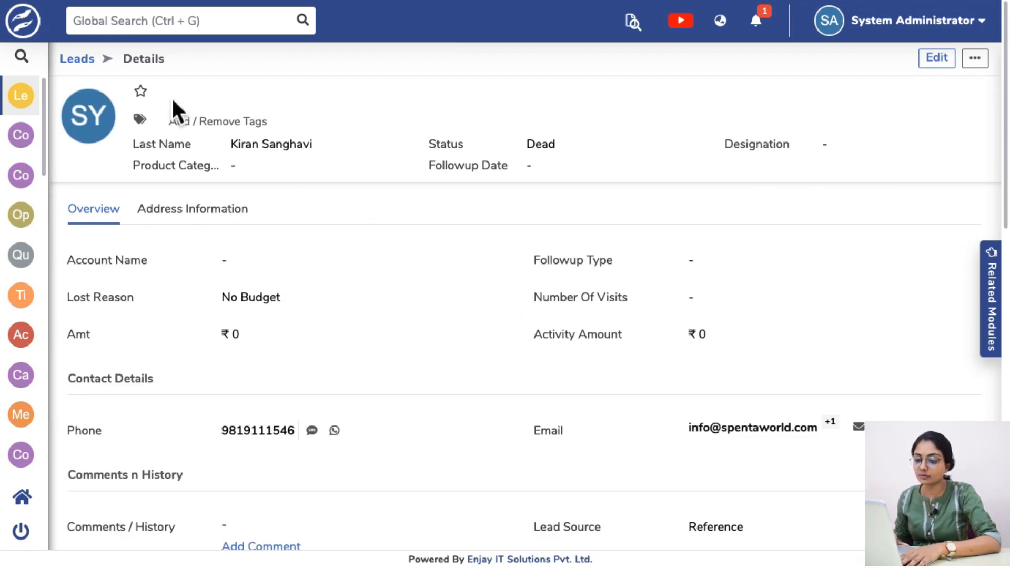
{"action": "left_click_drag", "start_coordinate": [238, 143], "coordinate": [292, 144]}
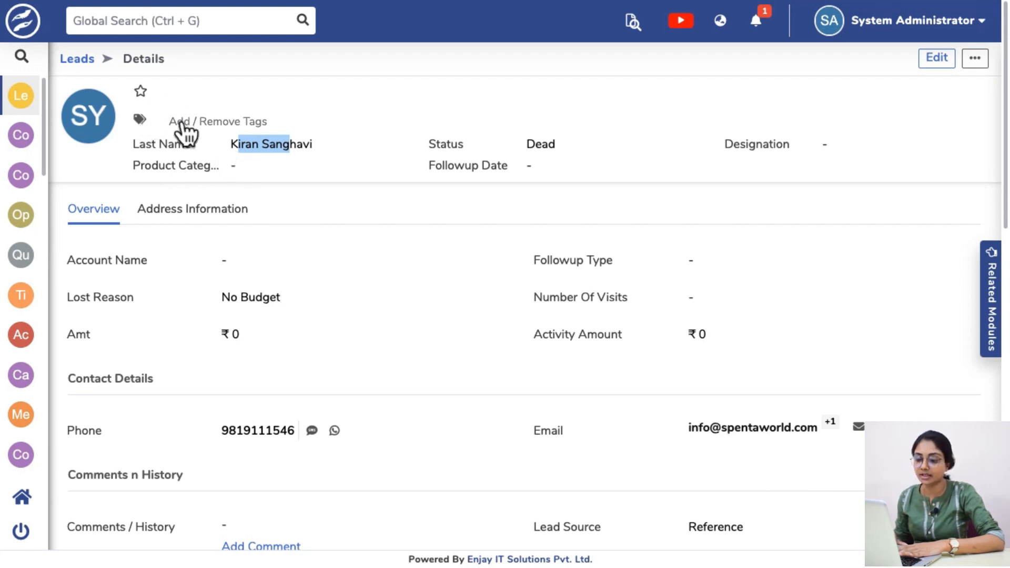
{"action": "left_click", "coordinate": [470, 99]}
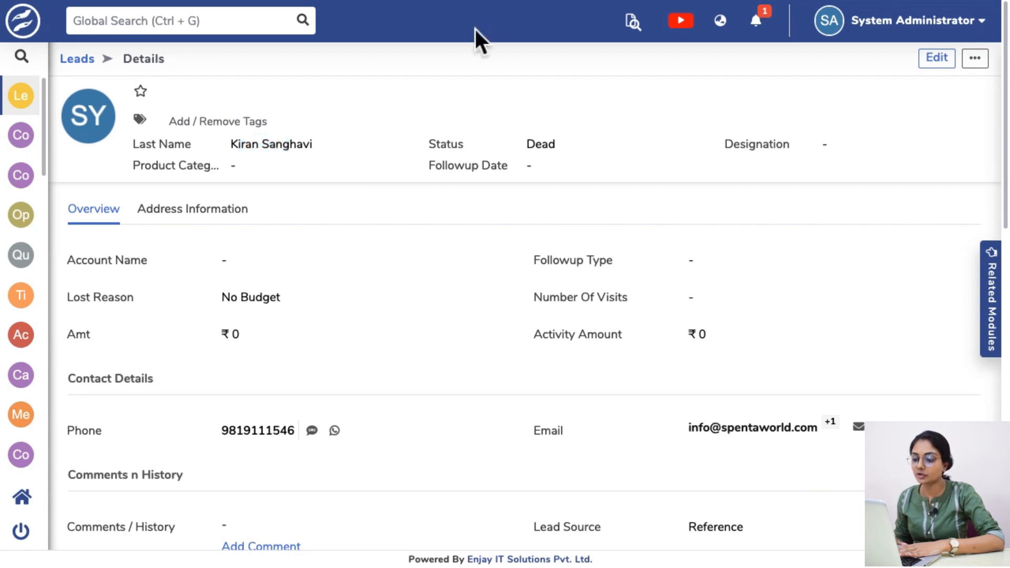
Compare the sections and fields of the lead's edit form with those on its updated details page.
{"action": "left_click", "coordinate": [476, 1]}
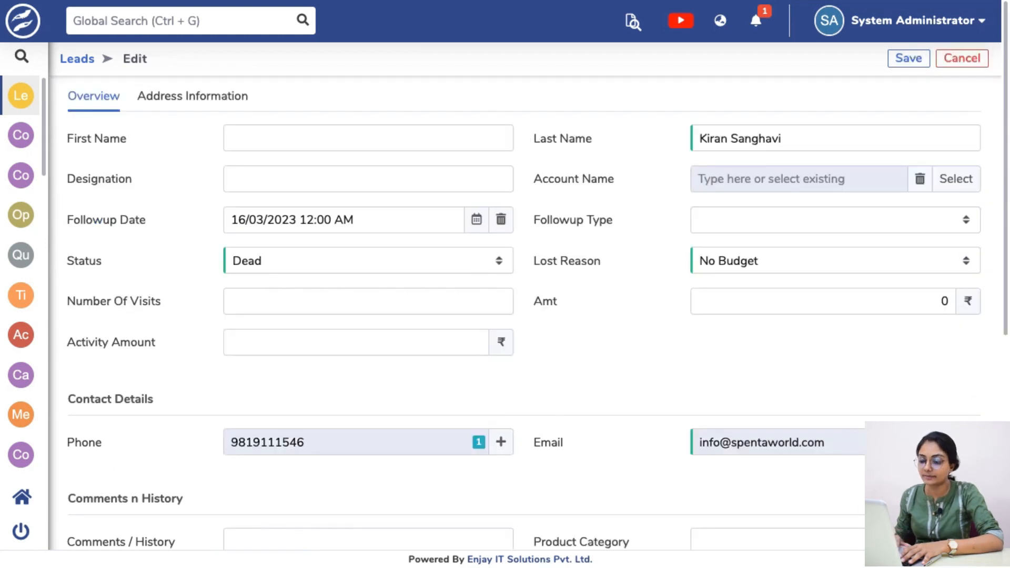
{"action": "scroll", "coordinate": [483, 251], "scroll_direction": "down", "scroll_amount": 2}
{"action": "scroll", "coordinate": [483, 251], "scroll_direction": "up", "scroll_amount": 2}
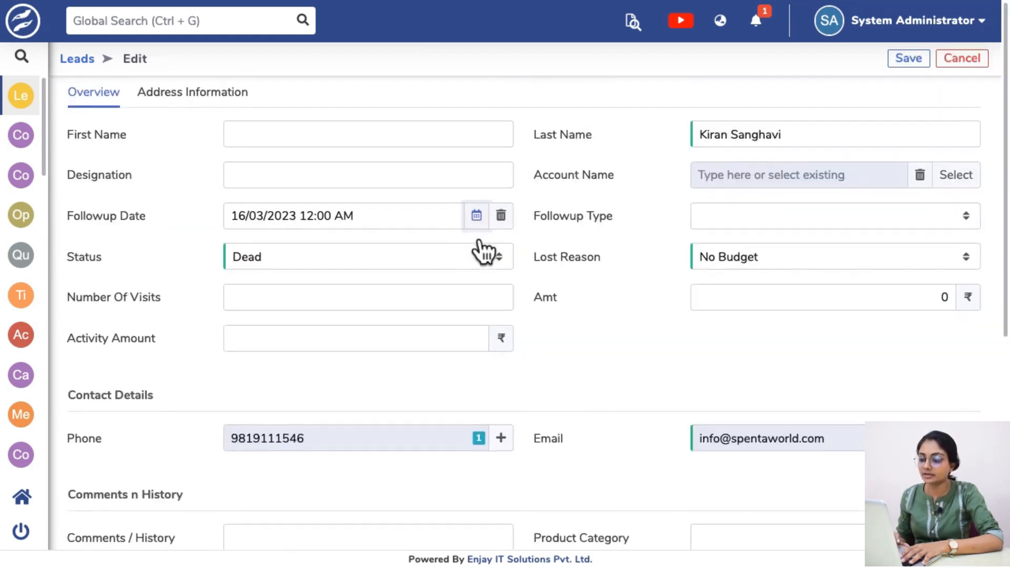
{"action": "scroll", "coordinate": [482, 251], "scroll_direction": "down", "scroll_amount": 7}
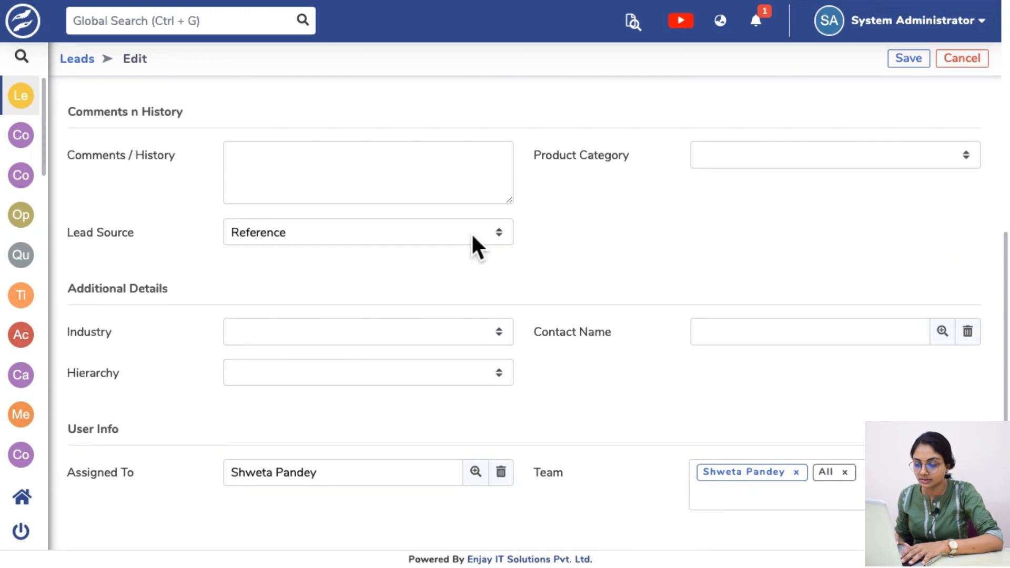
{"action": "scroll", "coordinate": [472, 237], "scroll_direction": "up", "scroll_amount": 5}
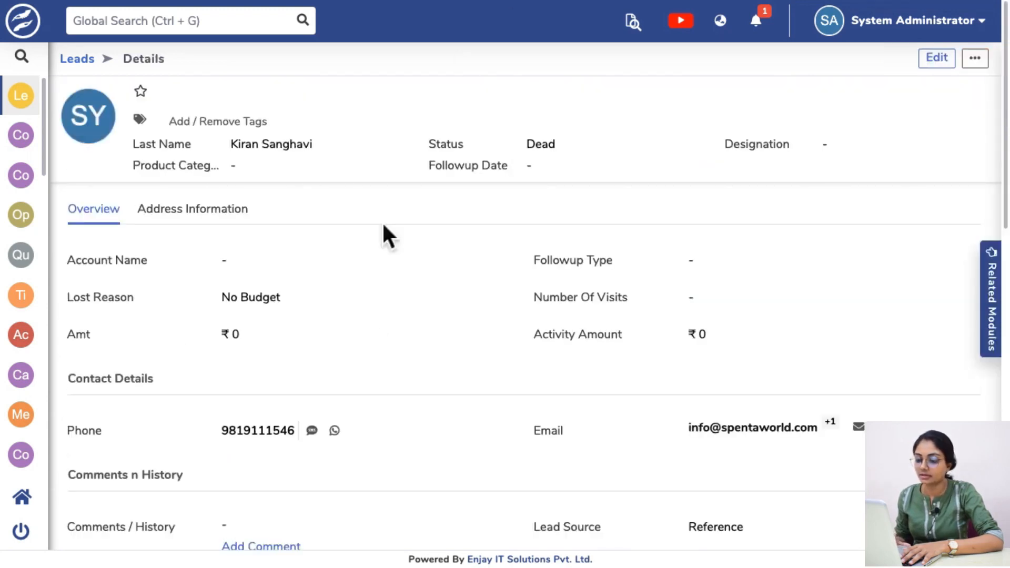
{"action": "scroll", "coordinate": [376, 343], "scroll_direction": "down", "scroll_amount": 3}
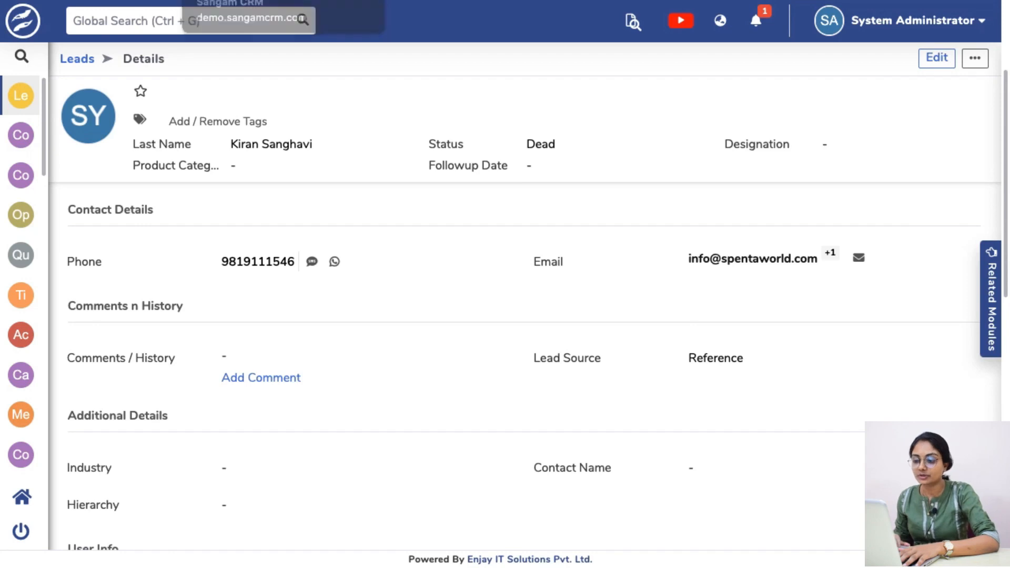
Return to Lead Layout Management and examine the Detail-View sections from the Summary-Card to Address Information.
{"action": "left_click", "coordinate": [237, 0]}
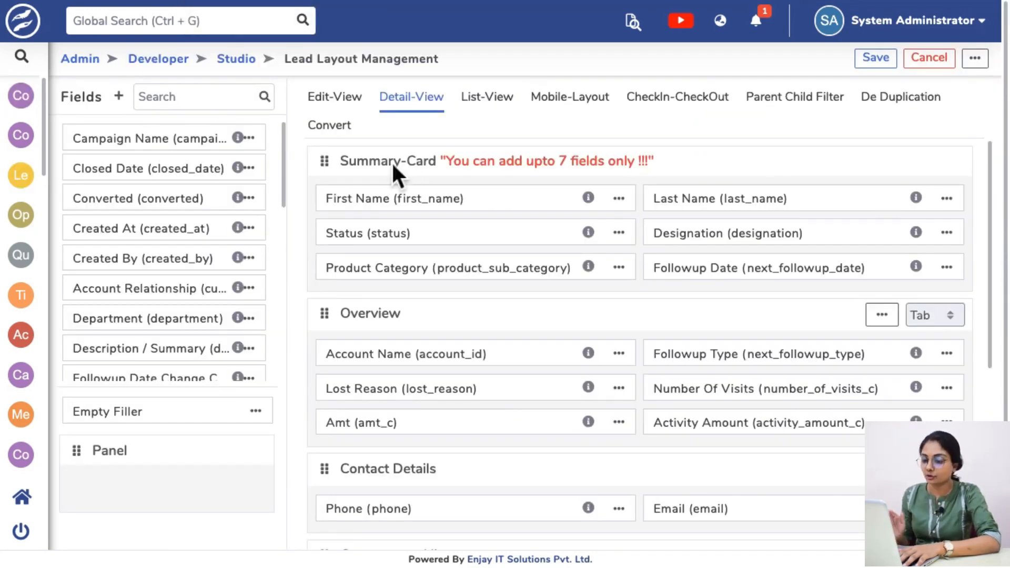
{"action": "scroll", "coordinate": [522, 307], "scroll_direction": "down", "scroll_amount": 5}
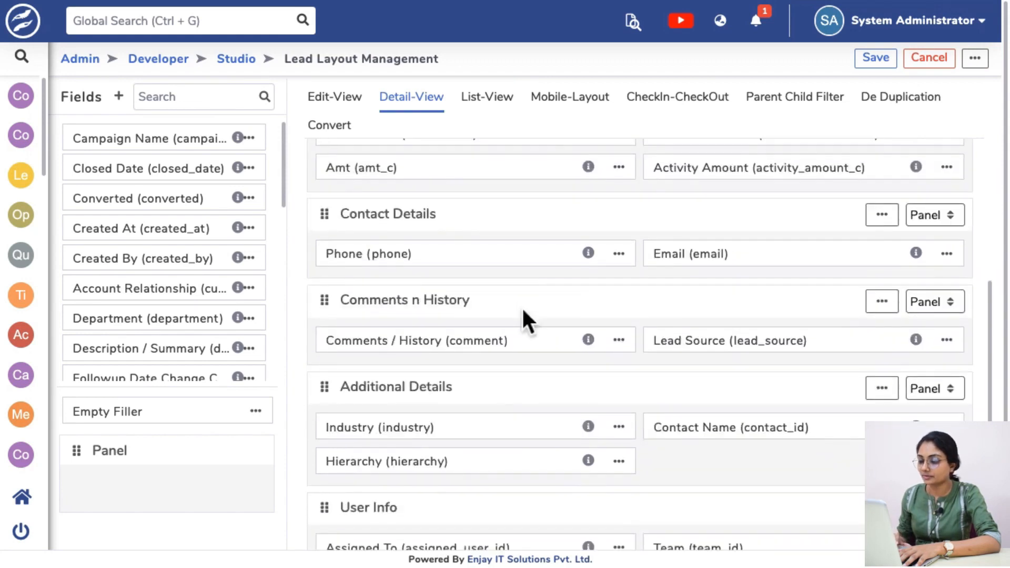
{"action": "scroll", "coordinate": [525, 311], "scroll_direction": "down", "scroll_amount": 2}
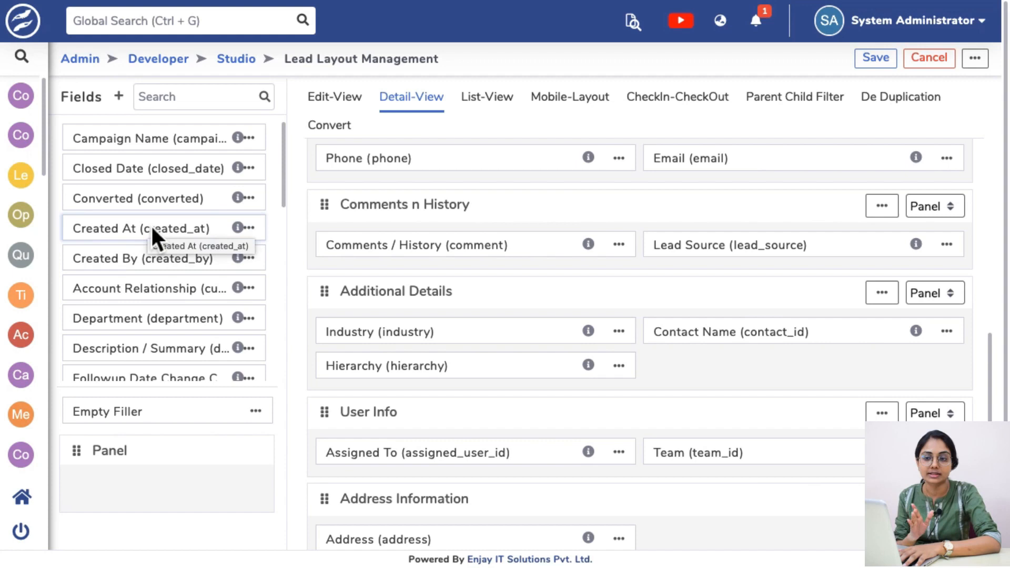
{"action": "scroll", "coordinate": [410, 329], "scroll_direction": "down", "scroll_amount": 1}
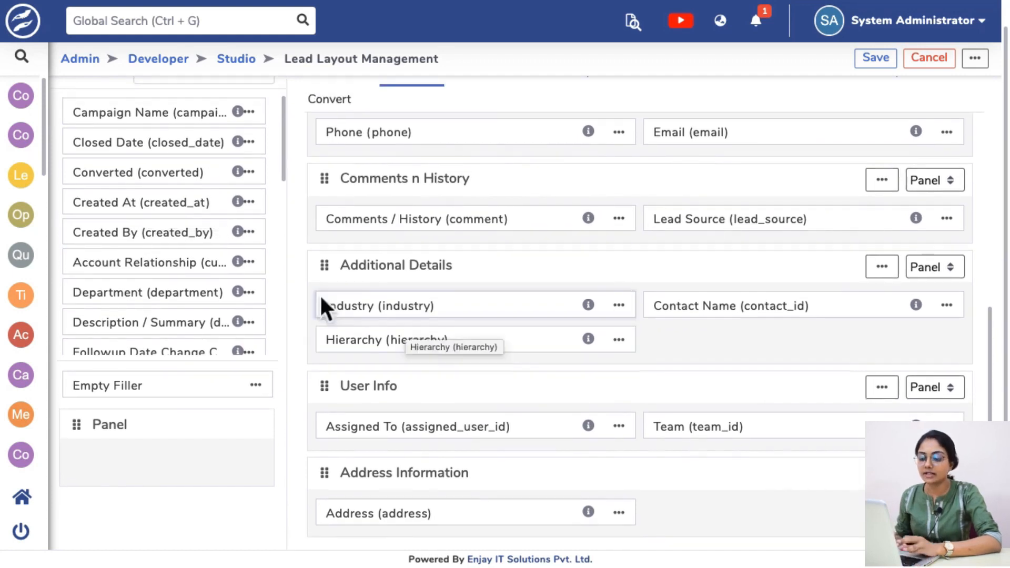